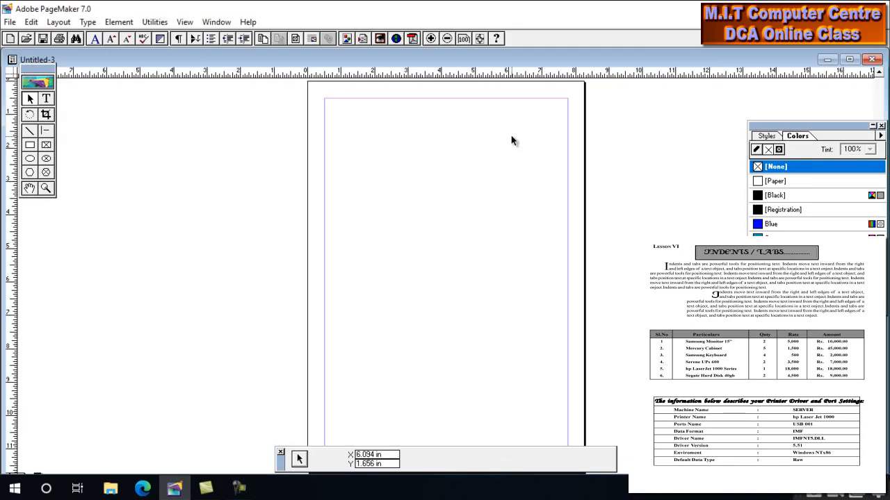
- Draw a title rectangle about 3.3 in wide and 0.6 in high, centred just below the page's top margin
key(ctrl+1)
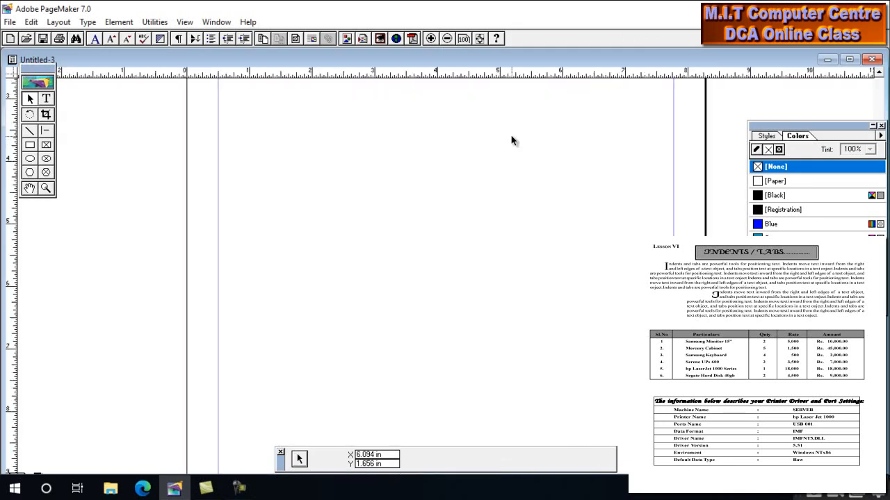
drag(480, 119, 440, 363)
drag(395, 266, 402, 211)
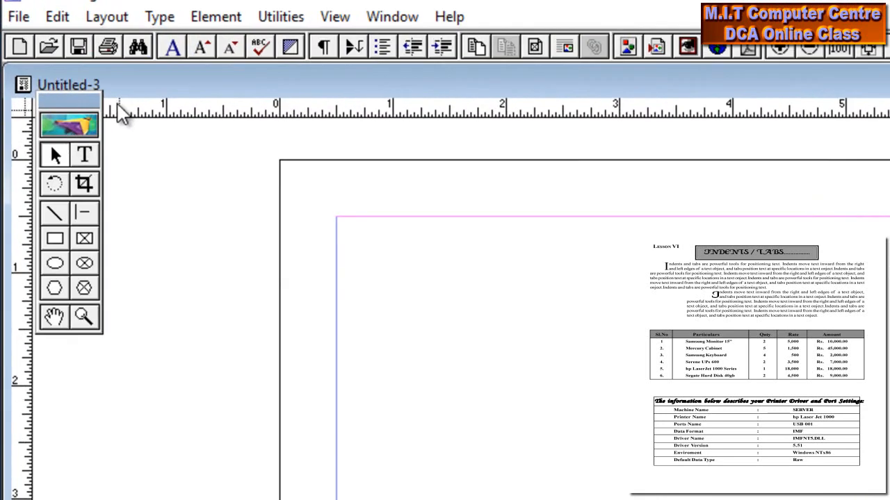
click(29, 145)
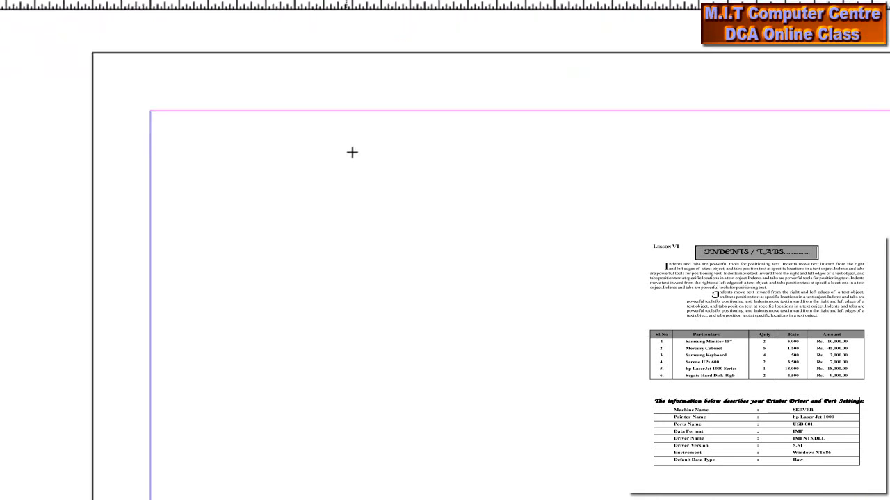
drag(365, 124, 747, 193)
drag(611, 138, 612, 138)
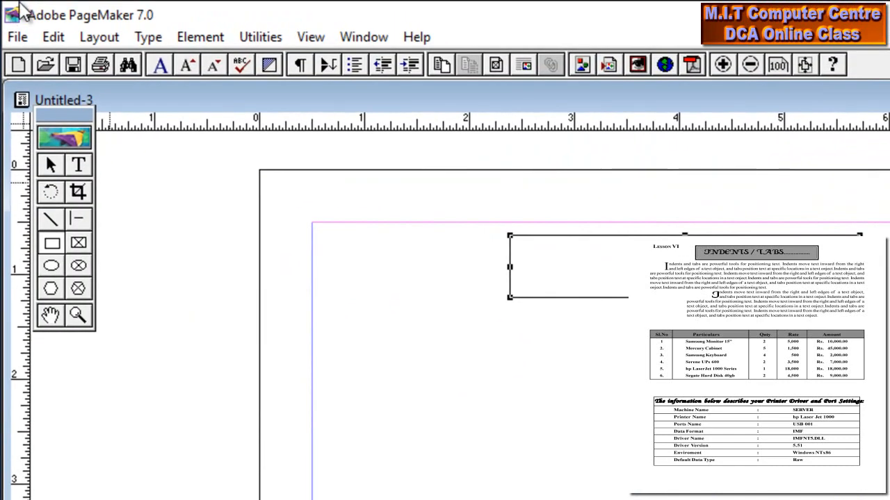
- Set the title rectangle's stroke to the 5pt double line with a thick outer and thin inner line
click(196, 39)
mouse_move(200, 82)
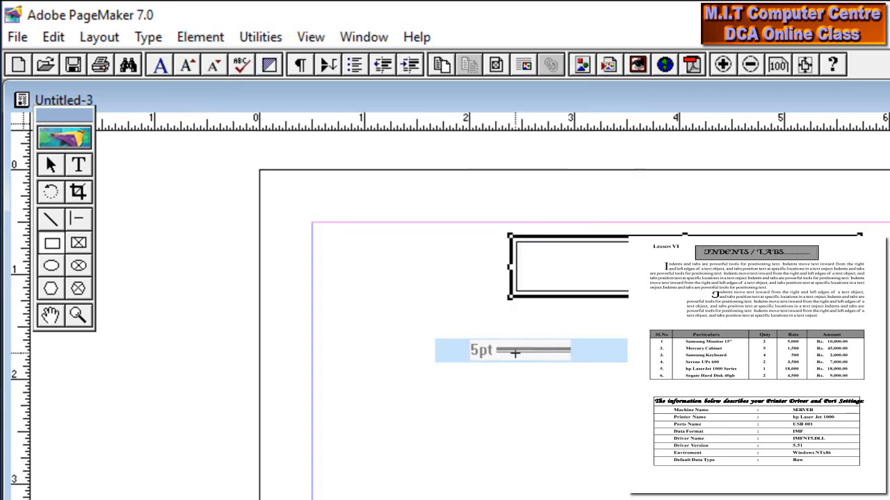
click(515, 352)
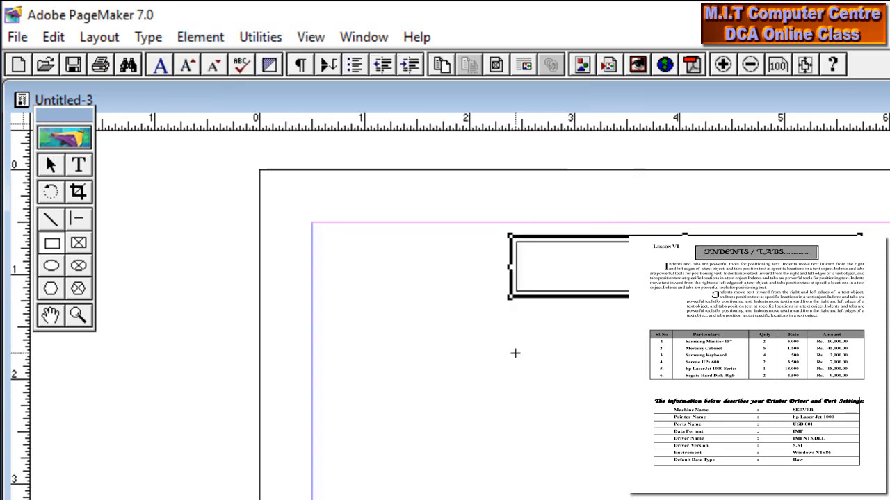
- Fill the title rectangle with Black at a reduced tint that gives a light grey
click(80, 166)
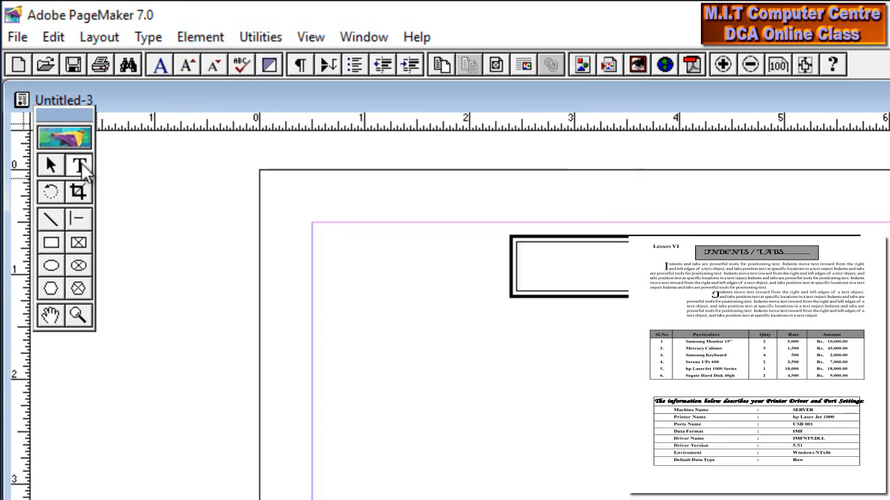
click(52, 166)
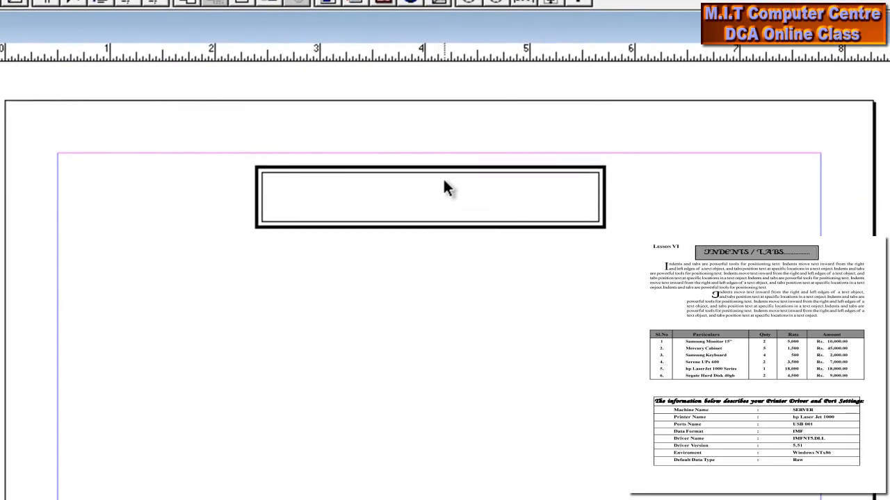
click(442, 173)
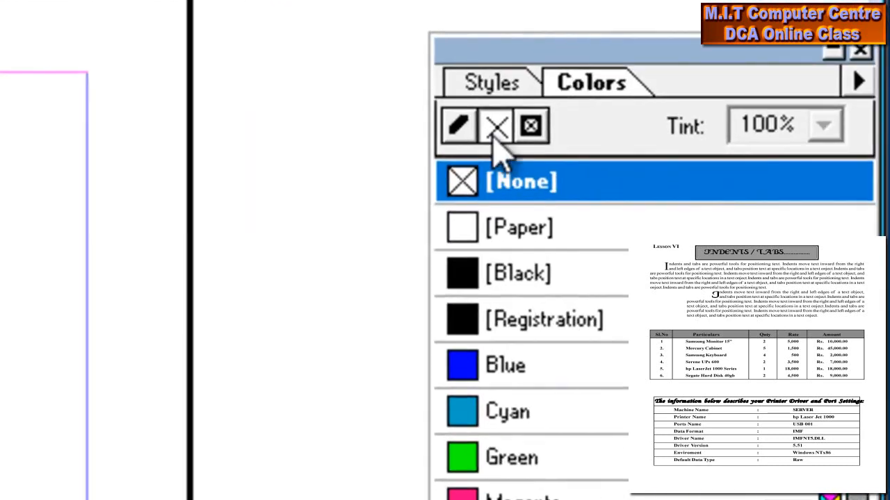
click(514, 261)
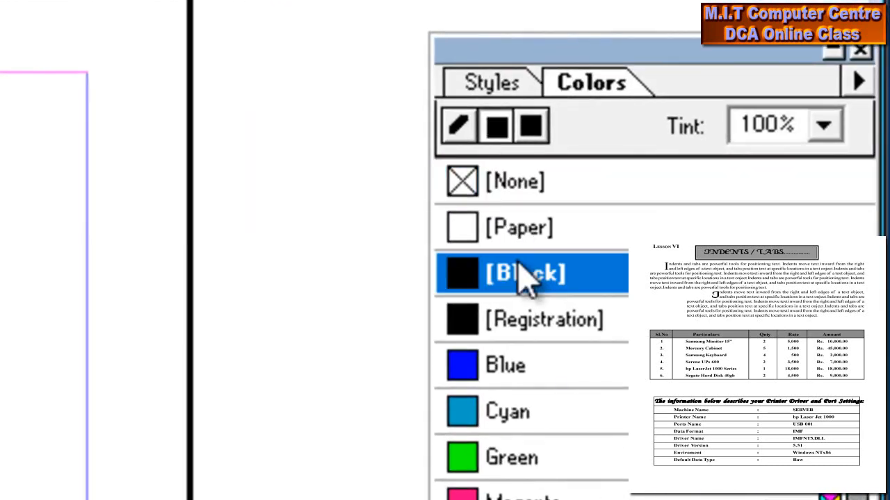
click(824, 129)
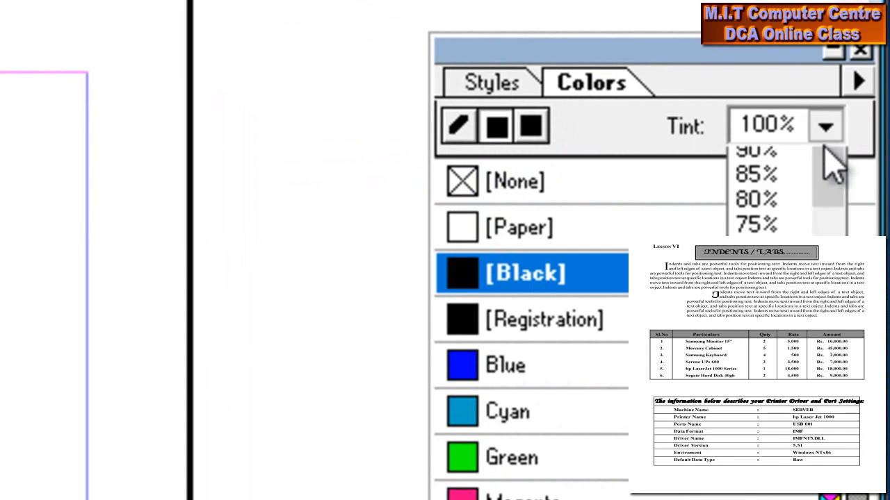
drag(826, 212, 827, 289)
click(759, 260)
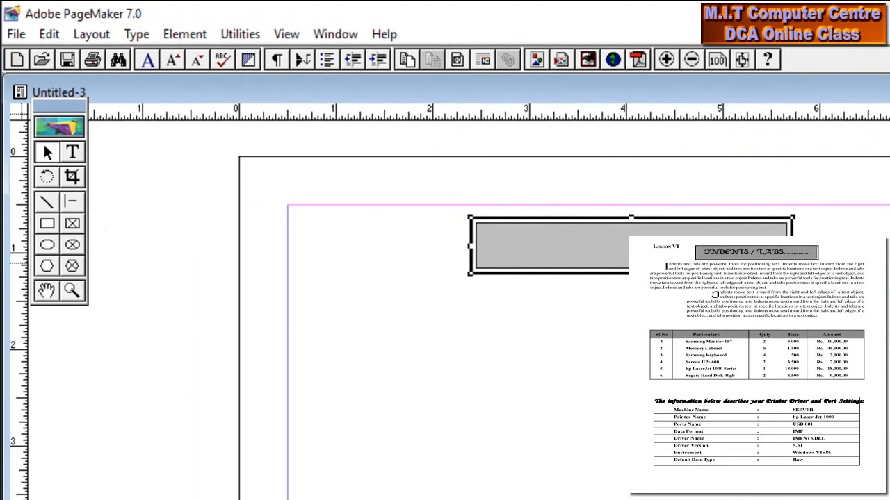
- Add a text block inside the grey rectangle with the title "INDENT / TABS........."
click(75, 152)
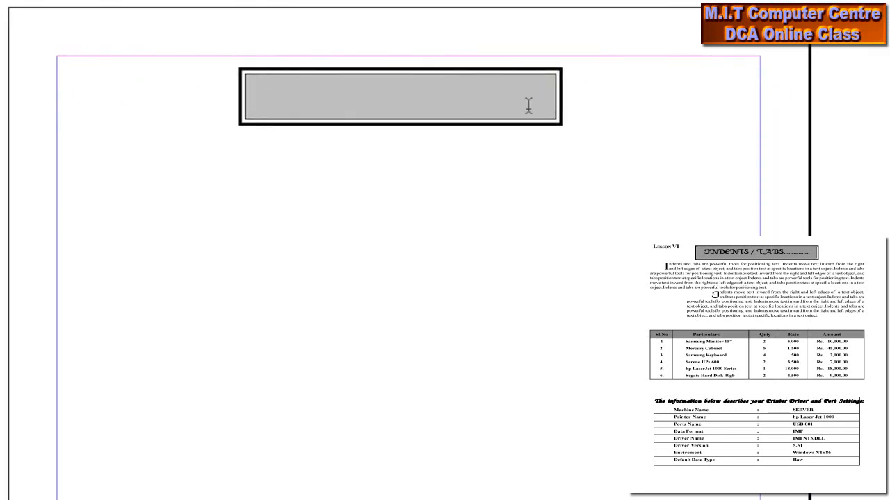
drag(550, 112, 249, 73)
text(i)
text(NDEN)
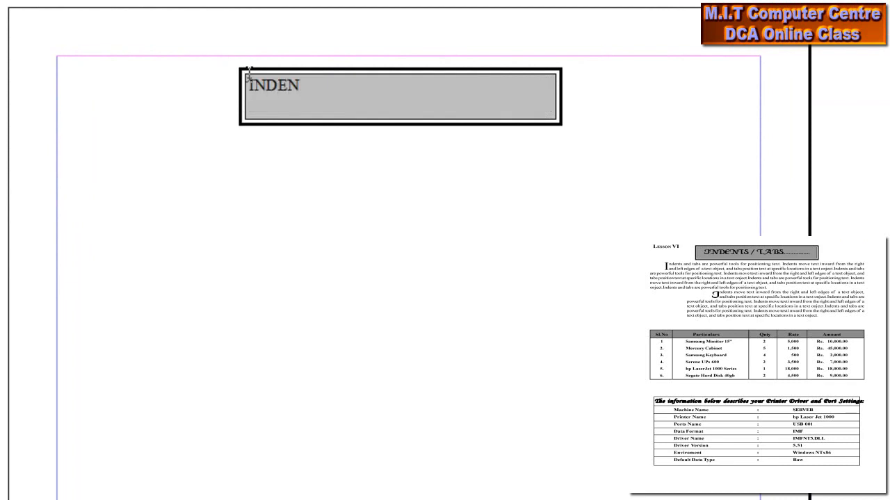
text(T / TA)
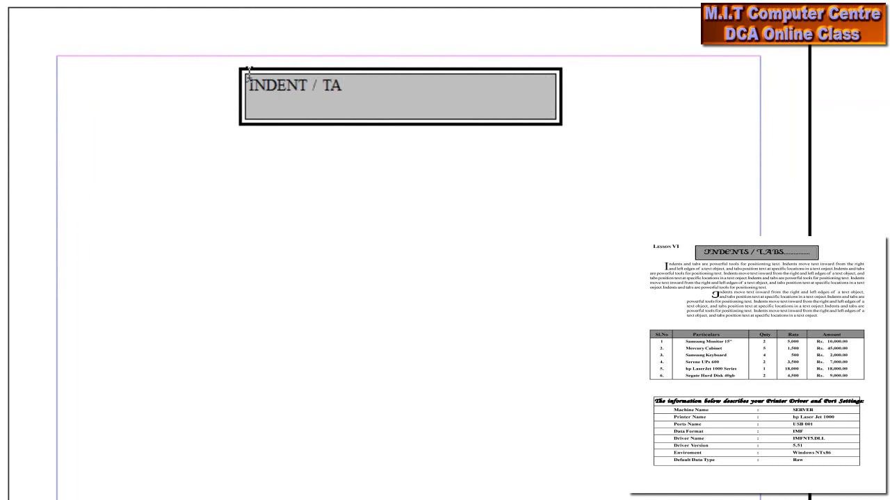
text(BS.........)
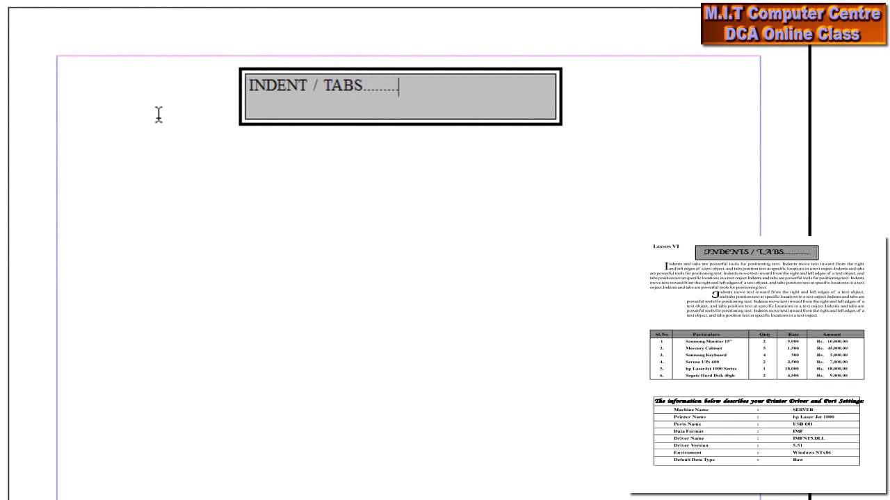
- Enlarge the title text until it nearly fills the grey box and centre it horizontally
drag(409, 91, 199, 92)
key(ctrl+shift+period)
key(ctrl+shift+period)
key(ctrl+shift+period)
key(ctrl+shift+period)
key(ctrl+shift+period)
key(ctrl+shift+period)
key(ctrl+shift+period)
key(ctrl+shift+period)
key(ctrl+shift+period)
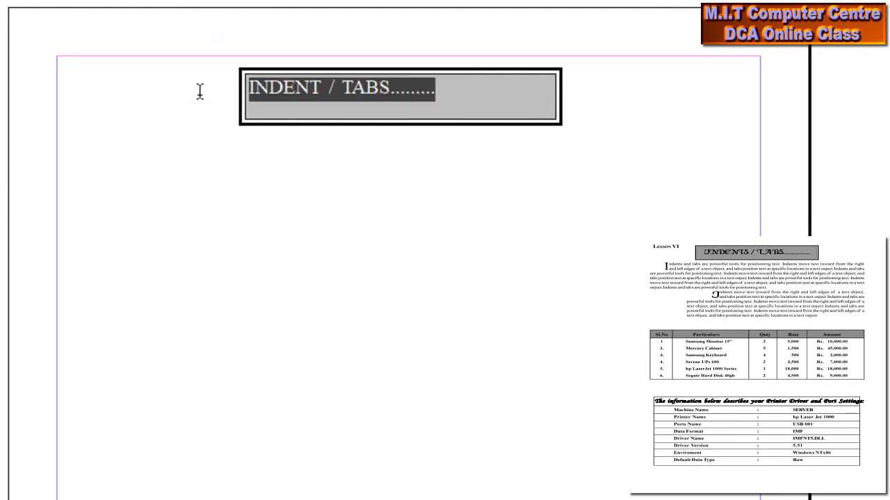
key(ctrl+shift+c)
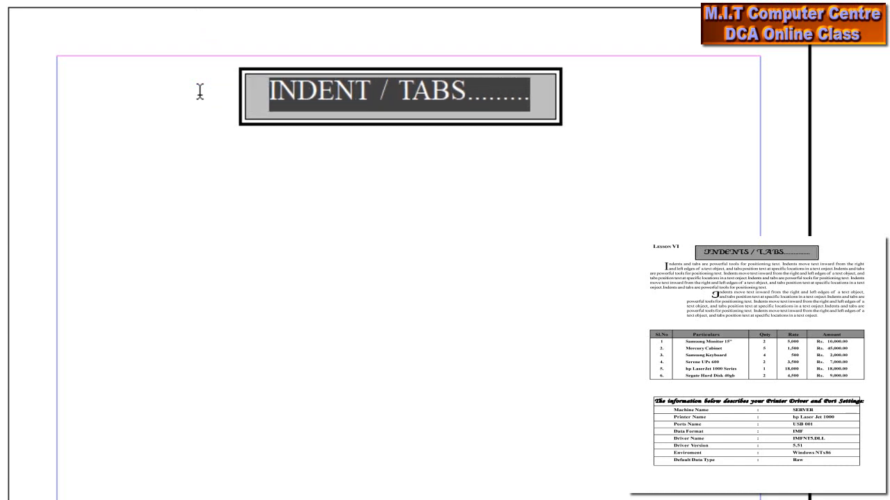
- Start body text at the left margin below the title box with "Indent nad tabs are powerful tools for positioning text."
click(426, 203)
click(58, 177)
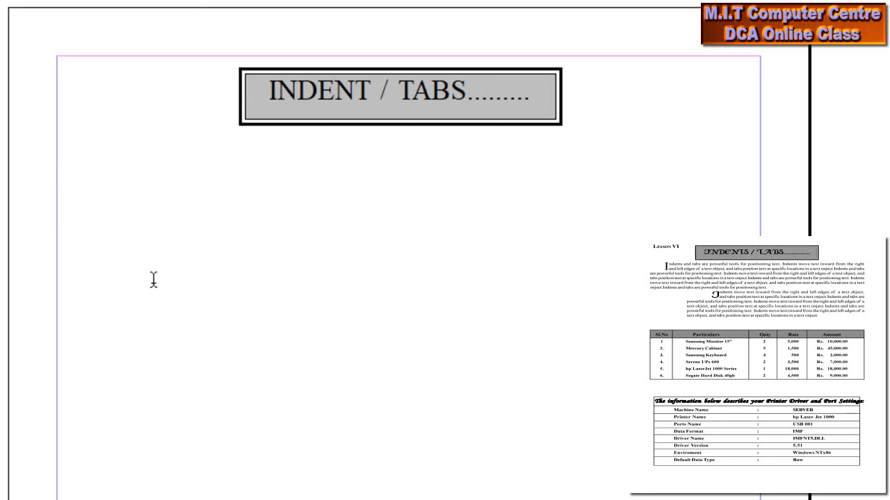
text(Indent nad tabs ar)
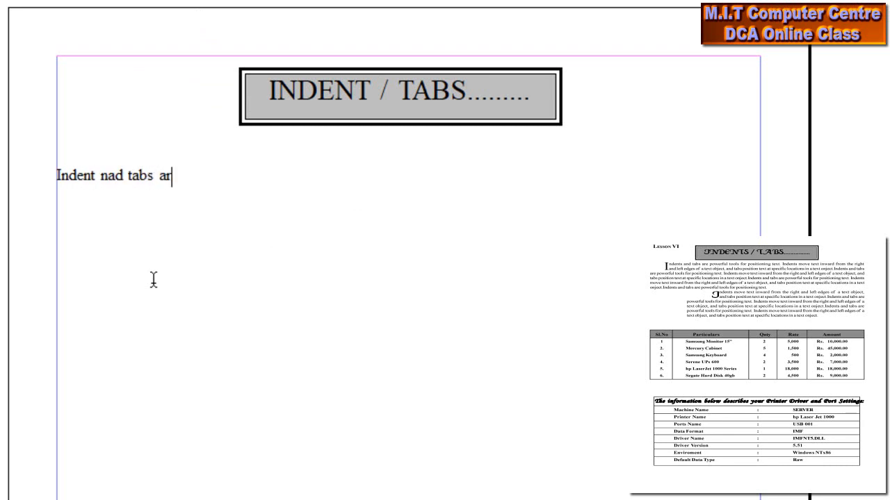
text(e powerful)
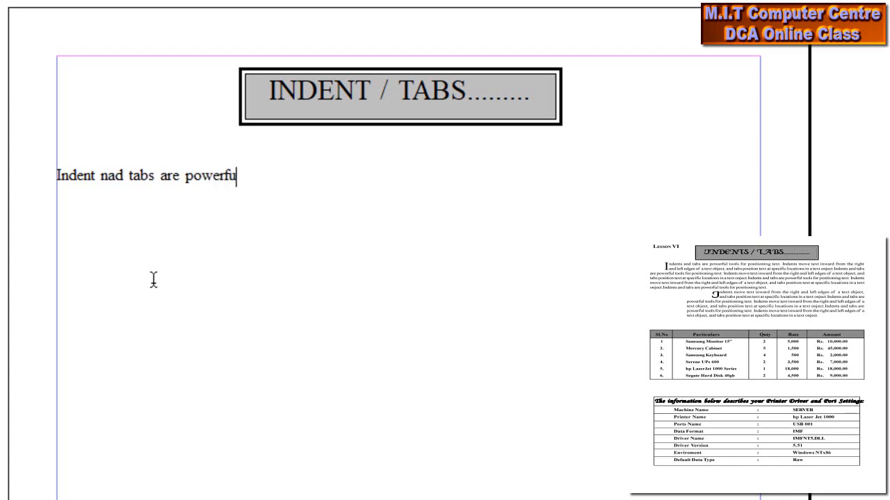
text( tools)
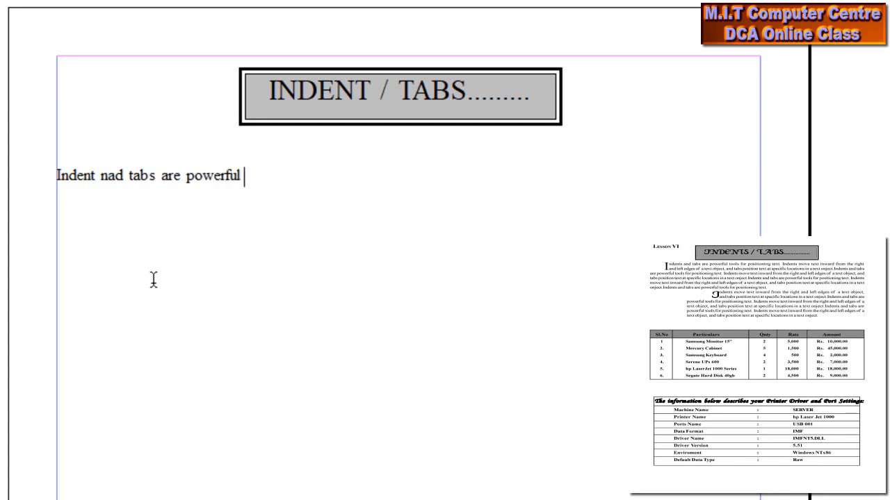
text( f)
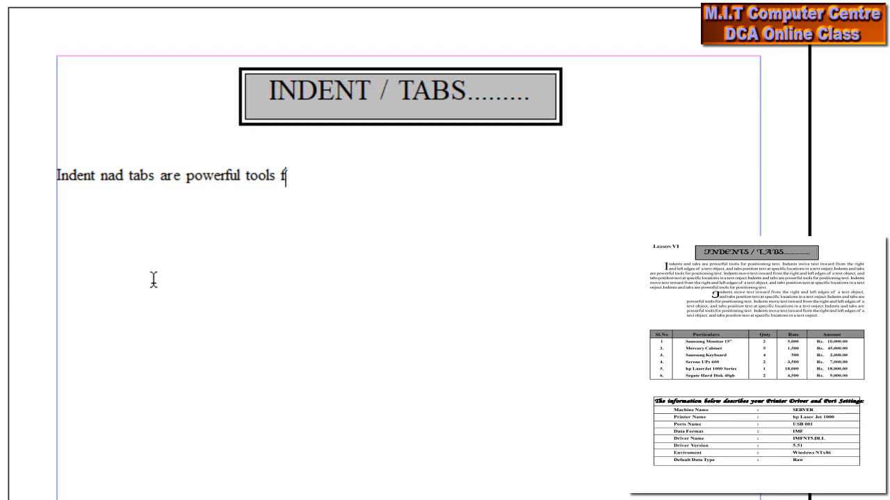
text(or posit)
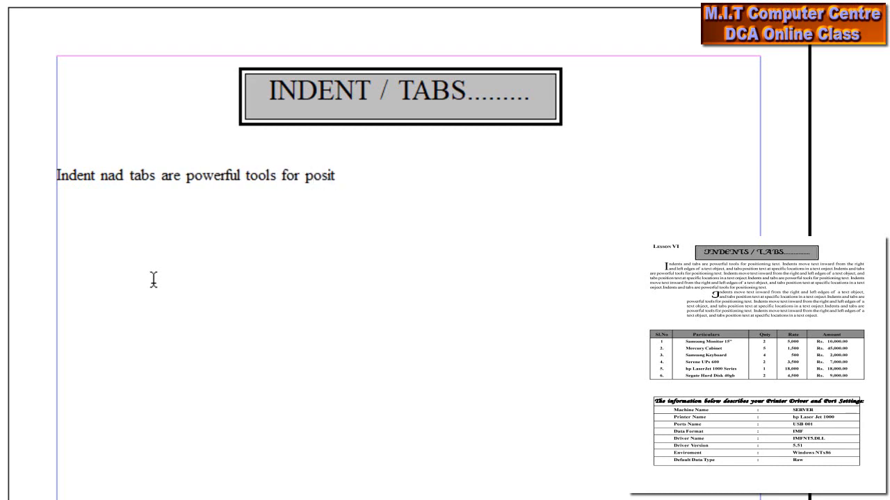
text(ioni)
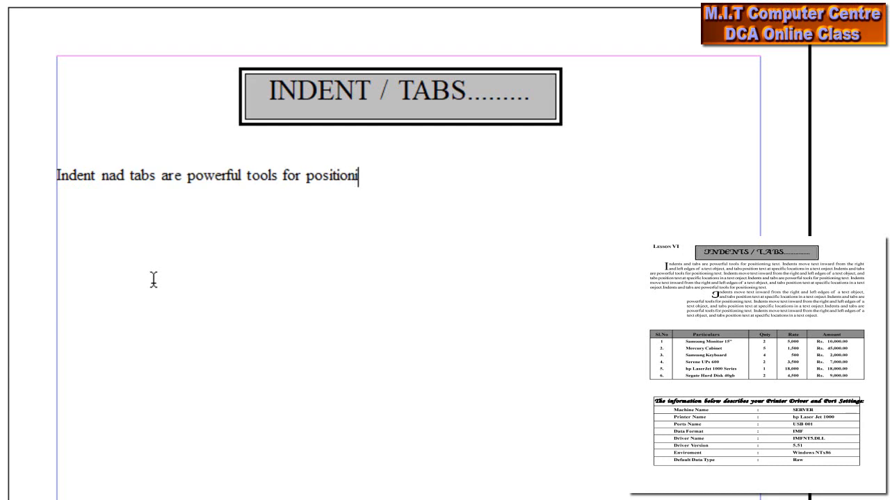
text(ng text)
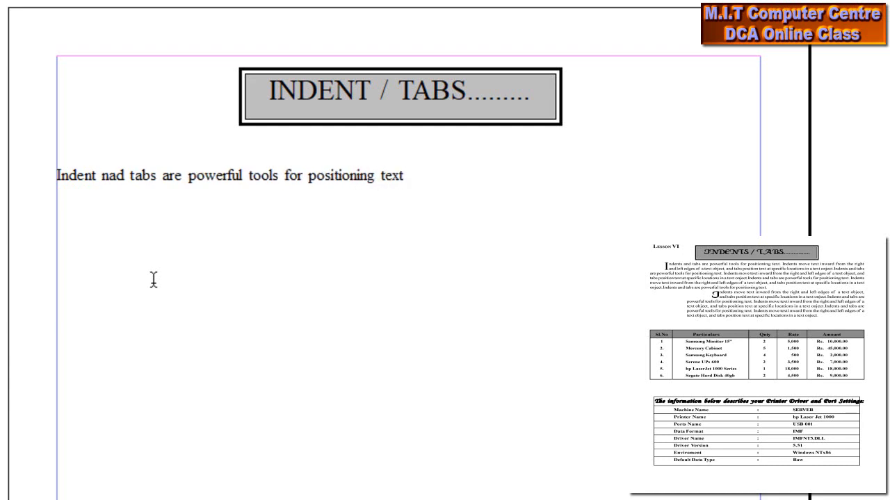
text(.)
- Copy the body sentence and paste it repeatedly to build a five-line first paragraph of nine sentences
drag(57, 175, 397, 189)
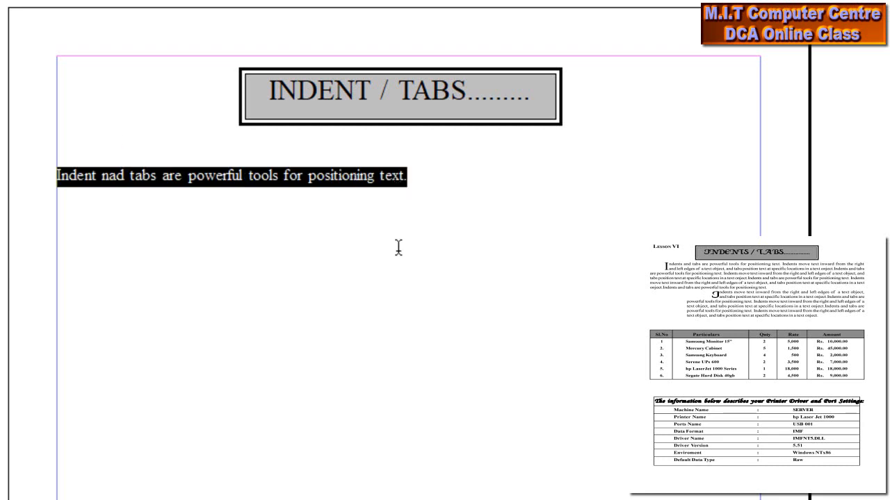
key(ctrl+v)
key(ctrl+v)
key(ctrl+v)
key(ctrl+v)
key(ctrl+v)
key(ctrl+v)
key(ctrl+v)
key(ctrl+v)
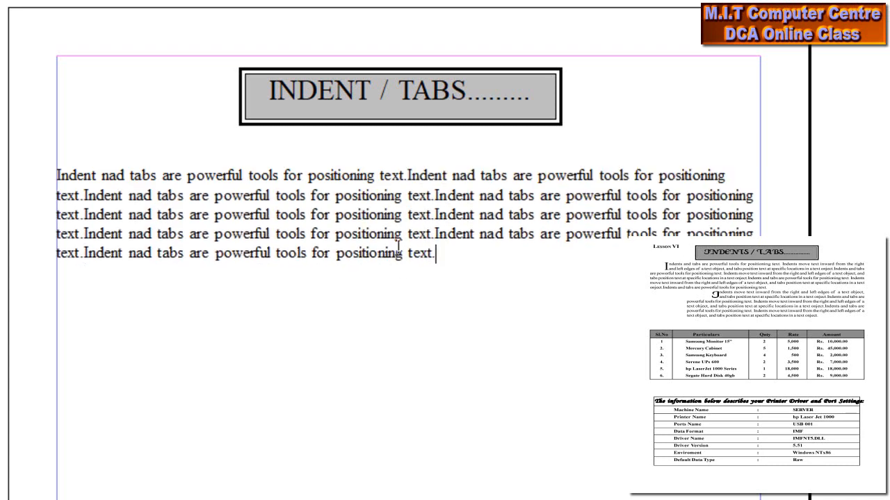
- Start a second paragraph below the first and fill it with repeated copies of the same sentence
key(Return)
key(ctrl+v)
key(ctrl+v)
key(ctrl+v)
key(ctrl+v)
key(ctrl+v)
key(ctrl+v)
key(ctrl+v)
key(ctrl+v)
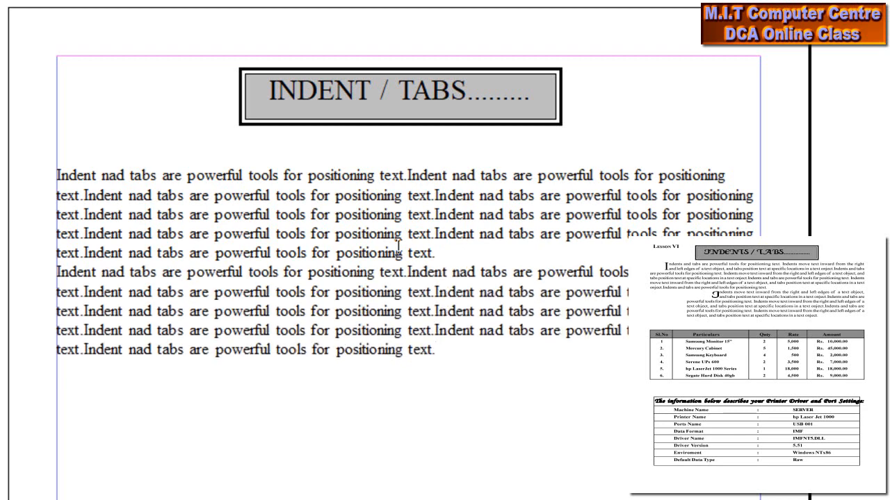
key(ctrl+v)
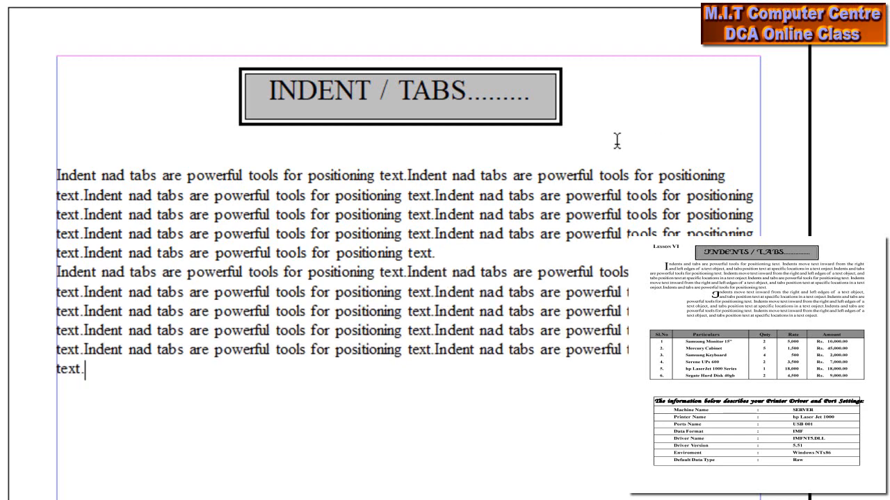
- Justify both body paragraphs and indent the first line of the first paragraph with a tab
drag(442, 271, 45, 169)
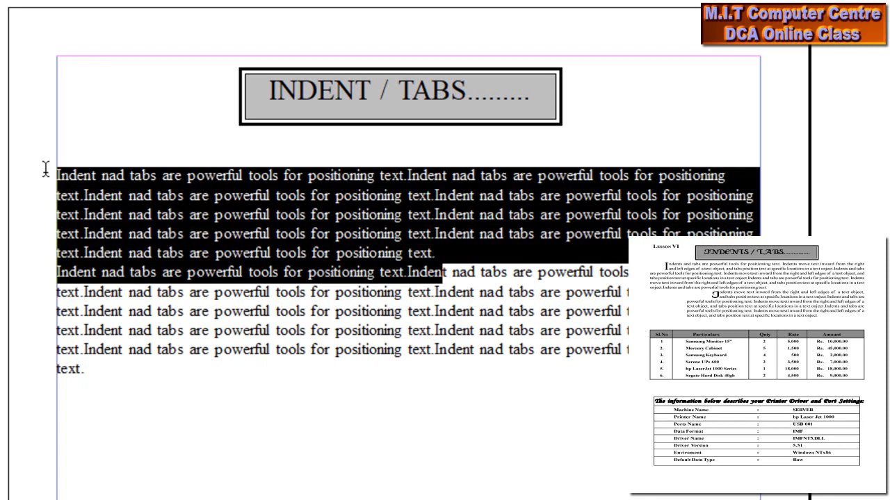
key(ctrl+shift+j)
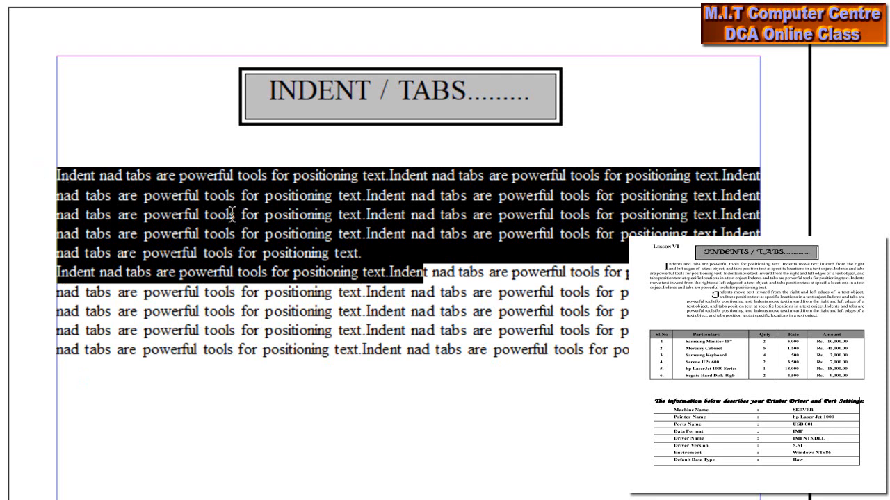
drag(385, 252, 18, 175)
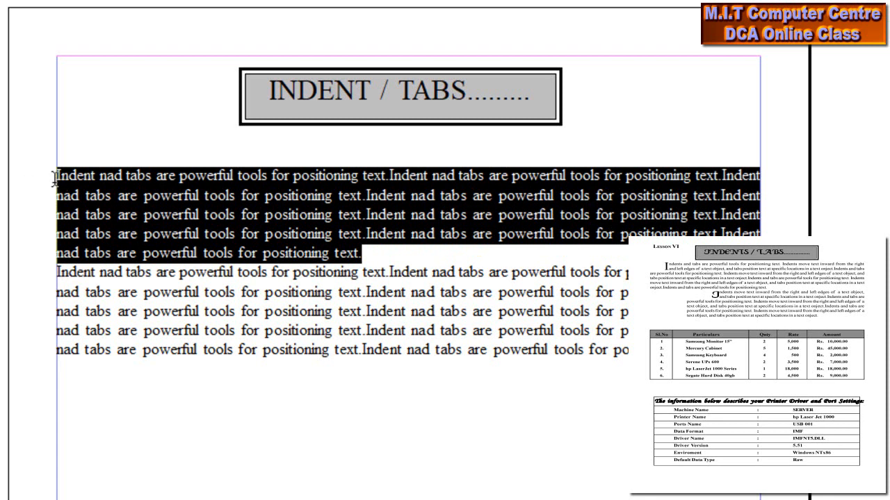
click(58, 182)
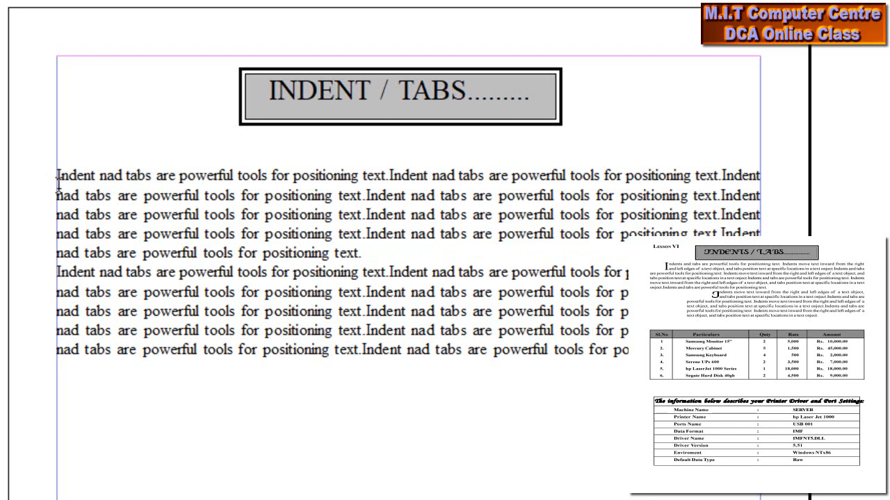
key(Tab)
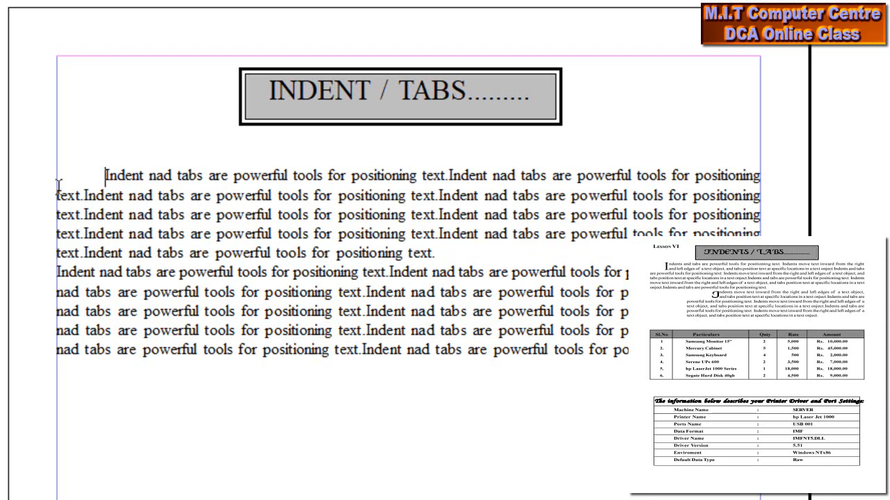
- Remove the tab before the first body paragraph and give that paragraph a first-line indent of about 0.65 inch
key(BackSpace)
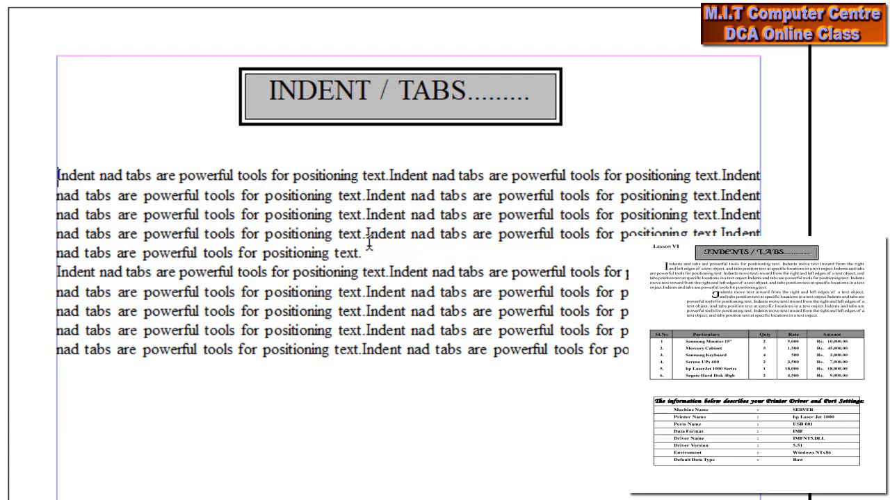
drag(363, 254, 36, 157)
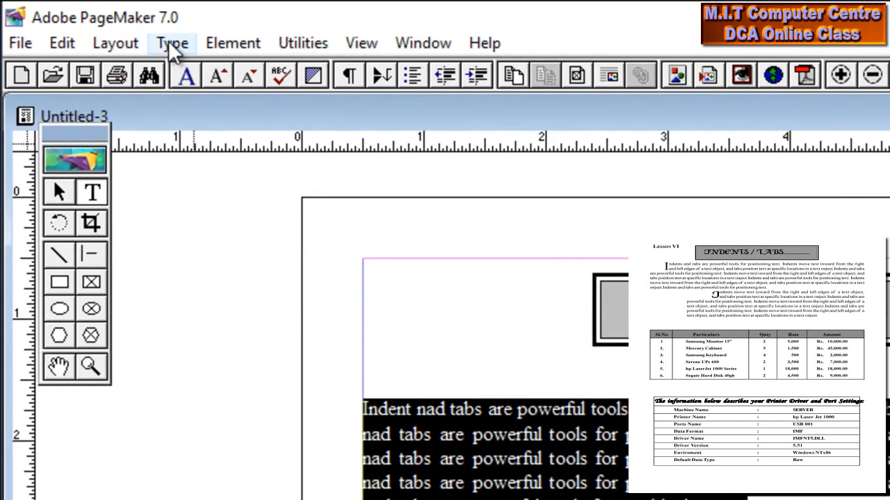
click(173, 43)
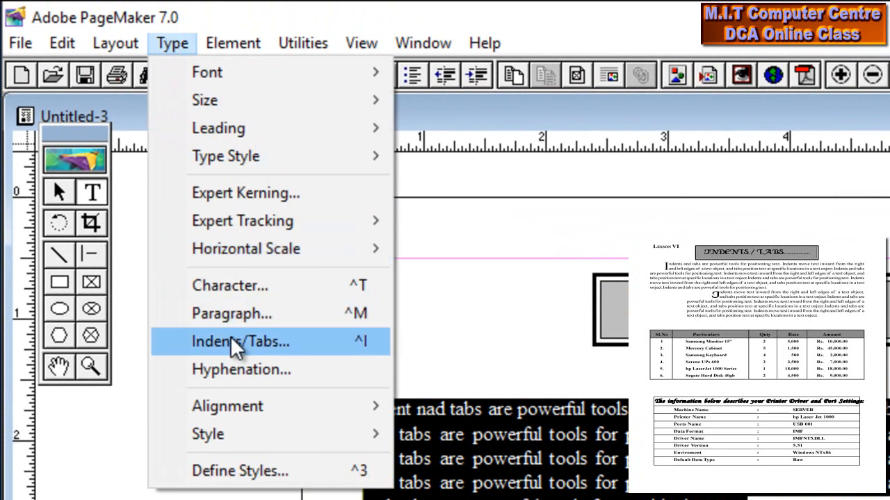
click(234, 342)
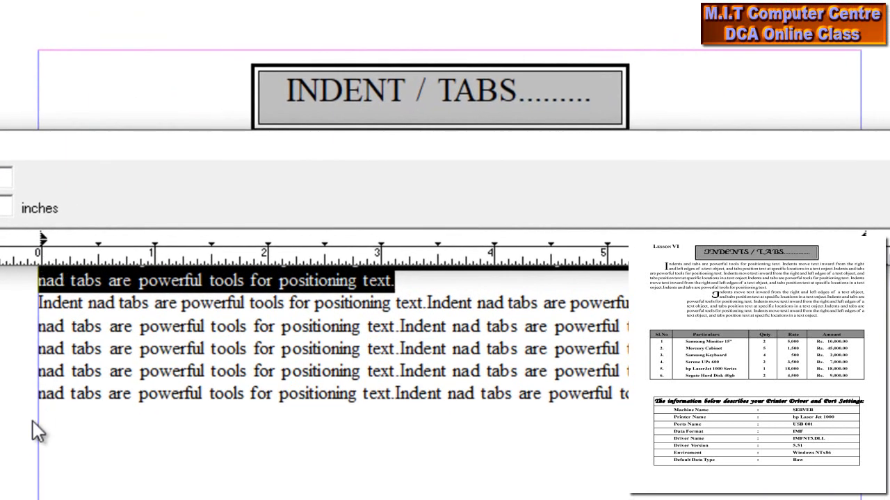
drag(94, 141, 90, 26)
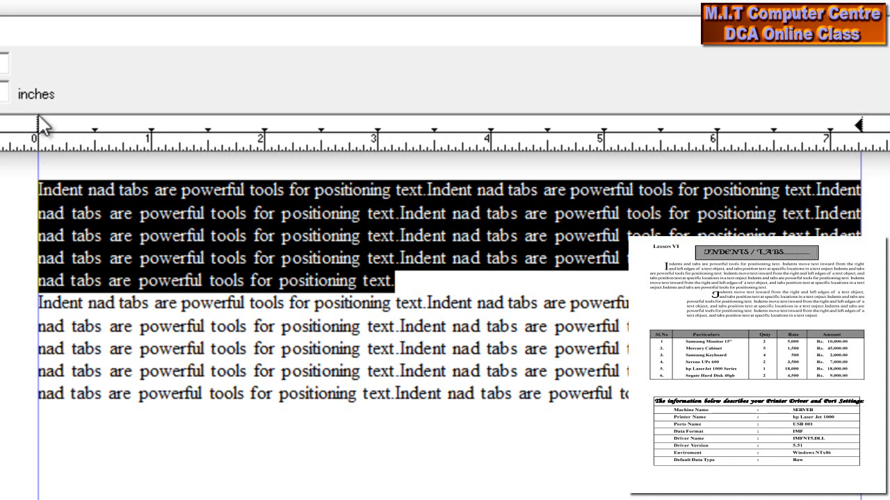
mouse_move(40, 127)
mouse_down()
mouse_move(83, 126)
mouse_move(114, 146)
mouse_up()
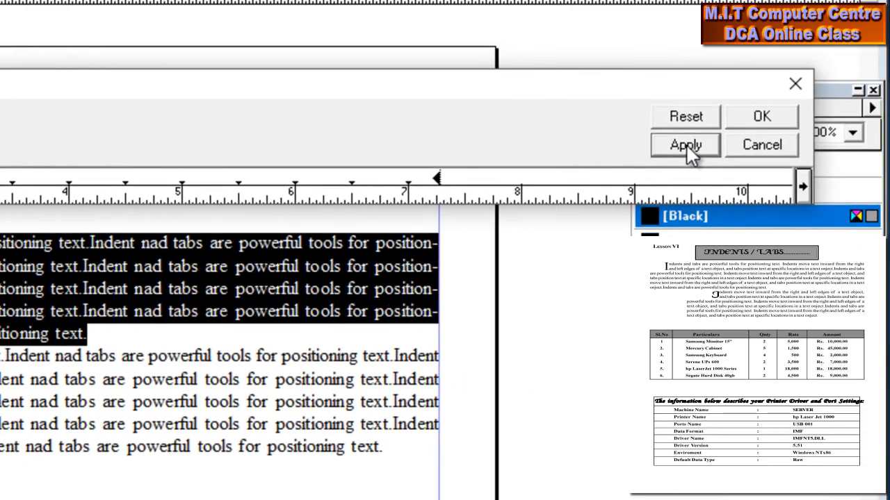
click(690, 148)
click(779, 124)
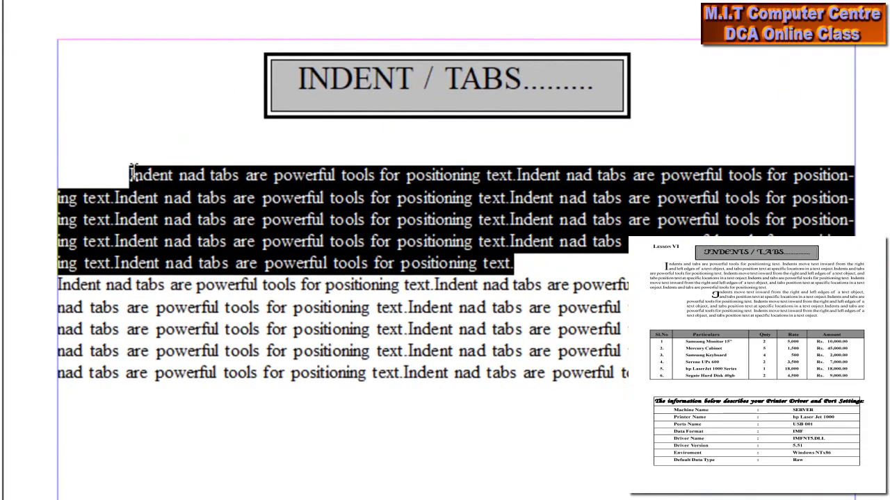
- Apply a drop cap with a size of 2 lines to the first body paragraph
click(132, 174)
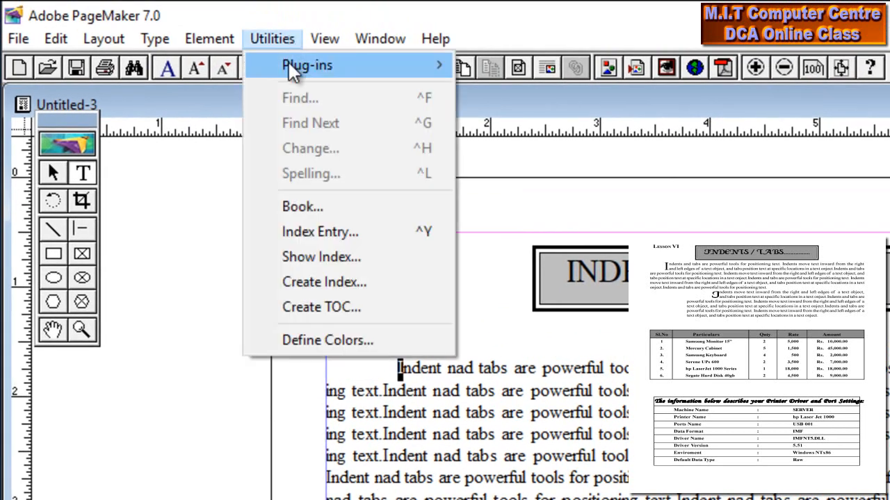
mouse_move(288, 62)
click(483, 216)
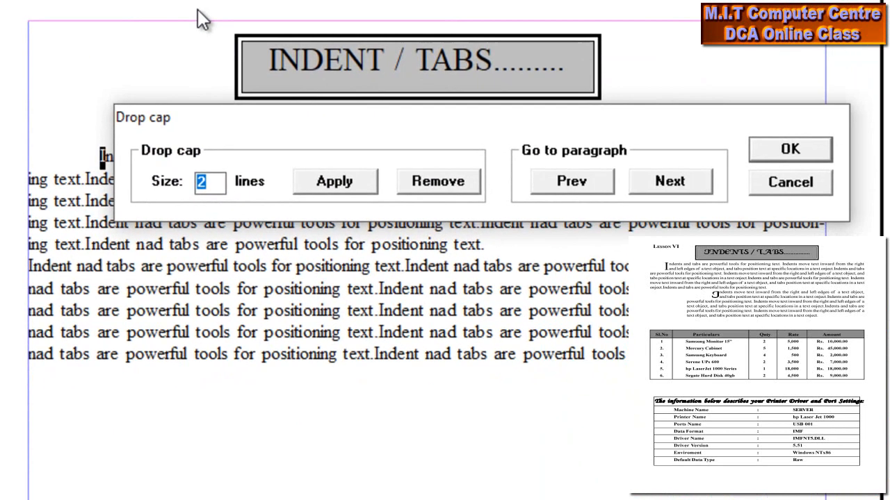
text(2)
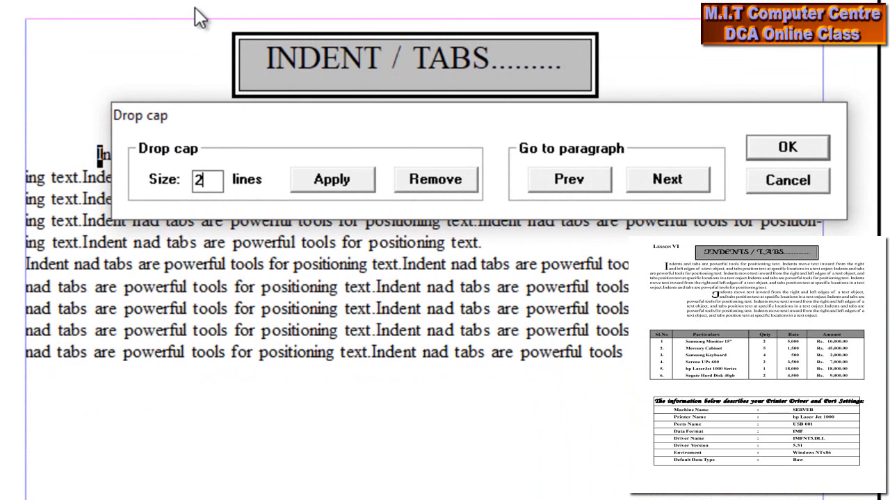
click(332, 178)
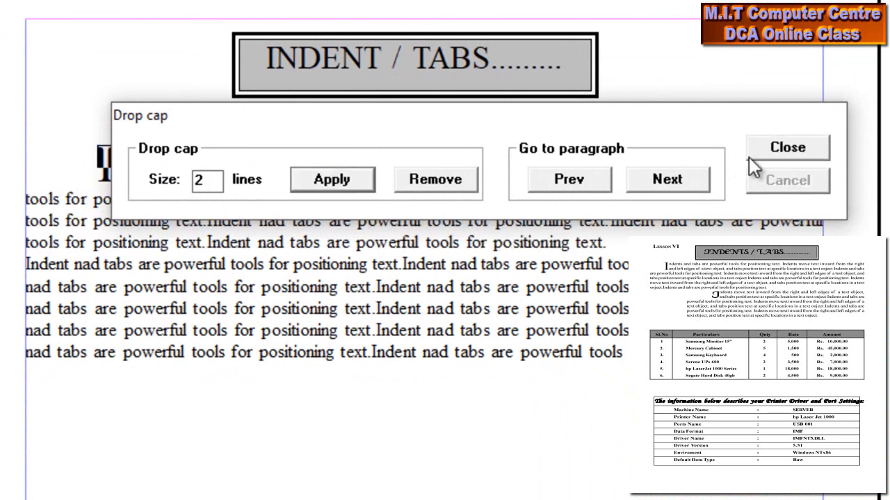
click(767, 147)
- Indent the second paragraph about 0.8 inch from the left and start its first line at about 1.4 inches
drag(624, 355, 2, 276)
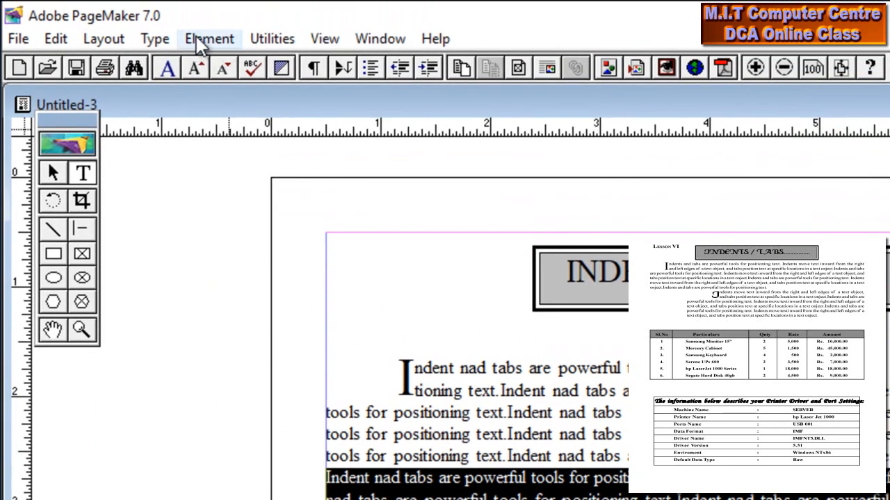
click(173, 38)
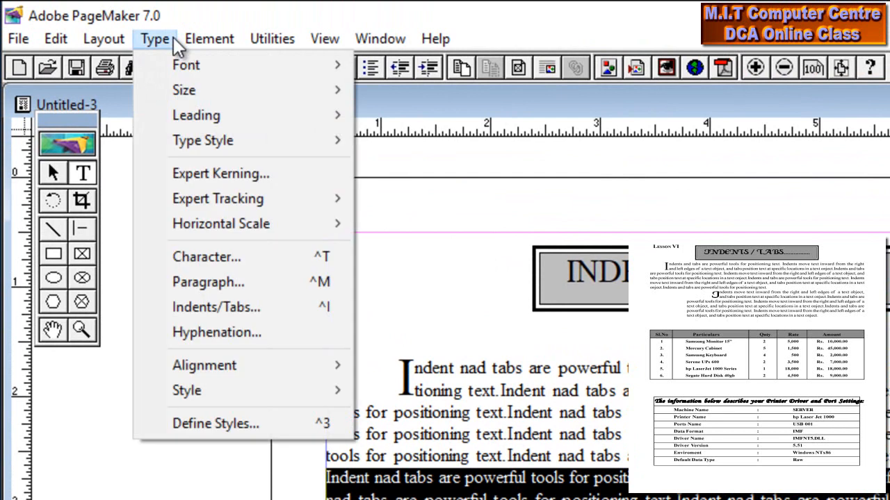
click(211, 307)
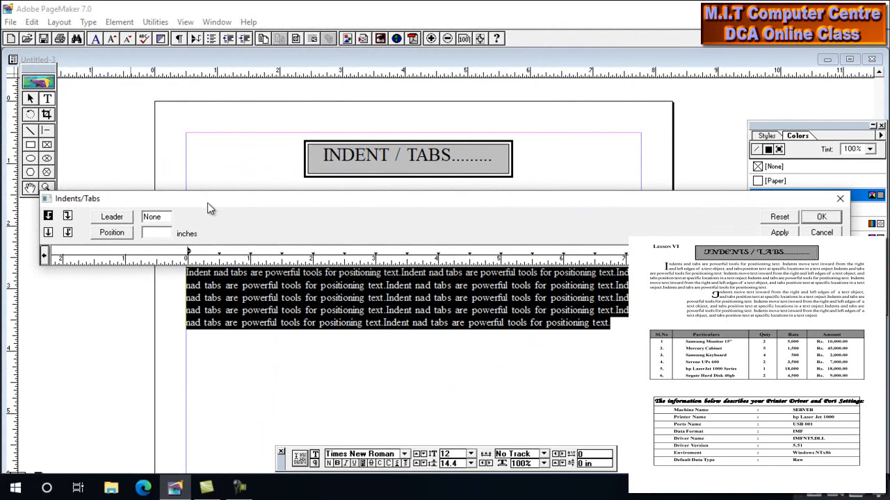
drag(238, 225, 208, 159)
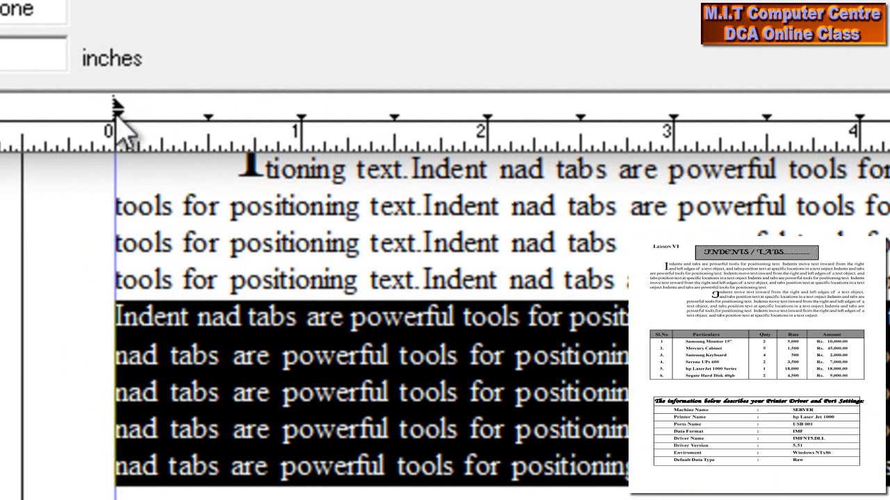
mouse_move(116, 115)
mouse_down()
mouse_move(227, 149)
mouse_move(266, 150)
mouse_move(267, 142)
mouse_up()
click(607, 180)
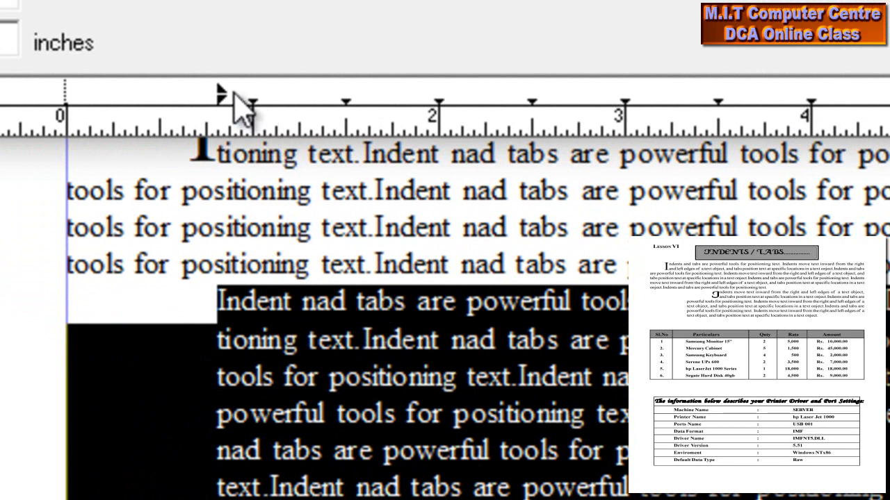
drag(223, 88, 337, 102)
click(636, 161)
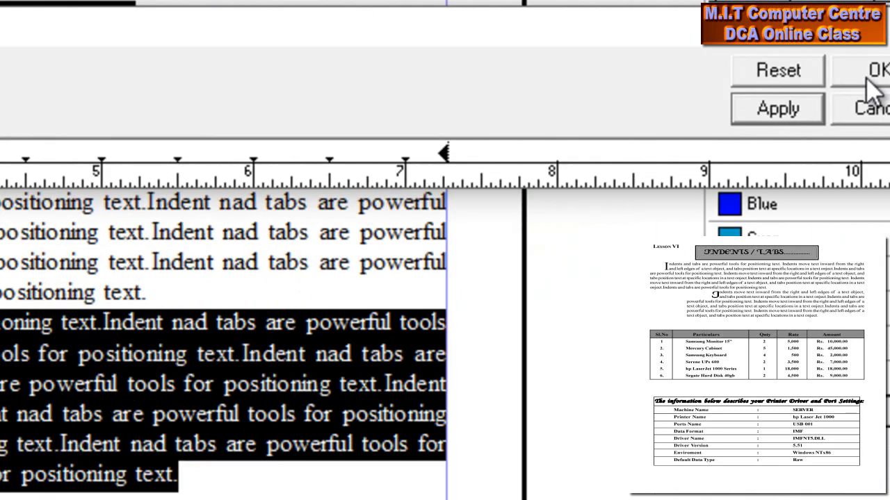
click(869, 73)
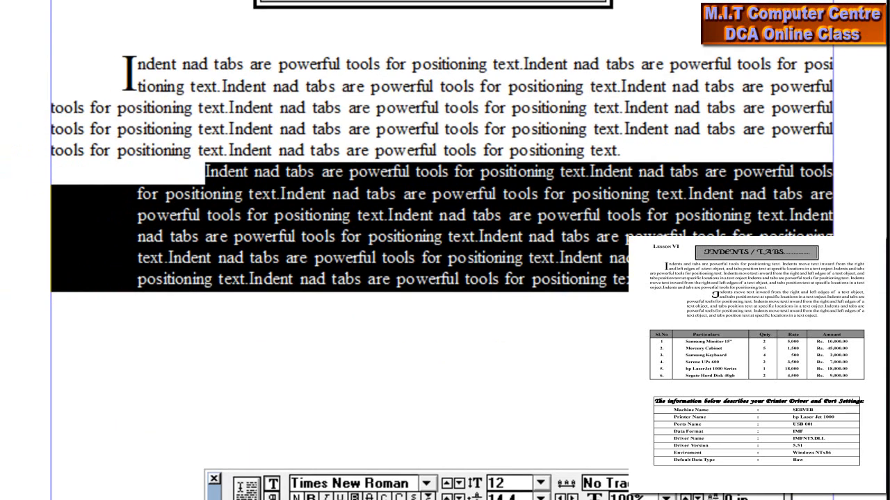
- Add a 2-line drop cap to the indented second paragraph
click(240, 155)
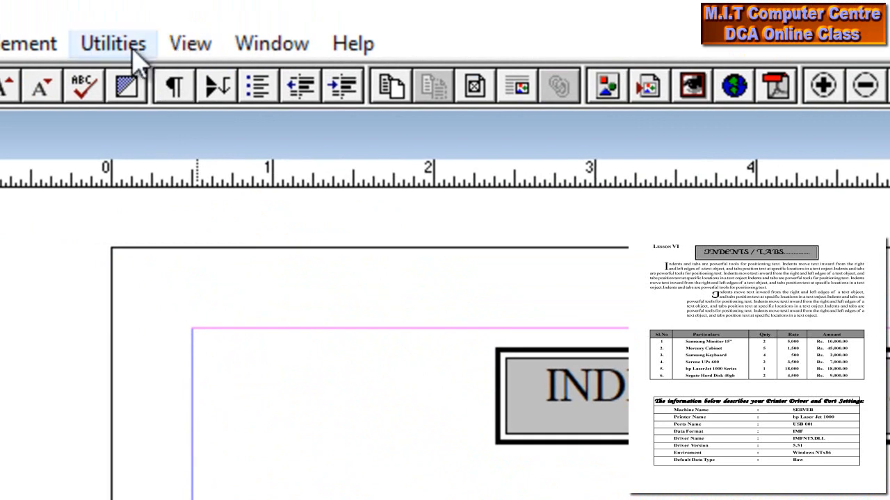
click(114, 44)
mouse_move(155, 110)
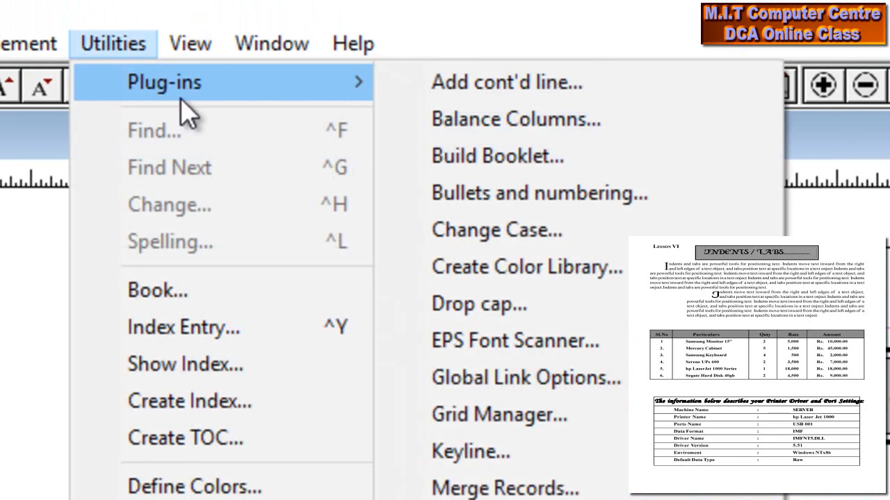
click(512, 303)
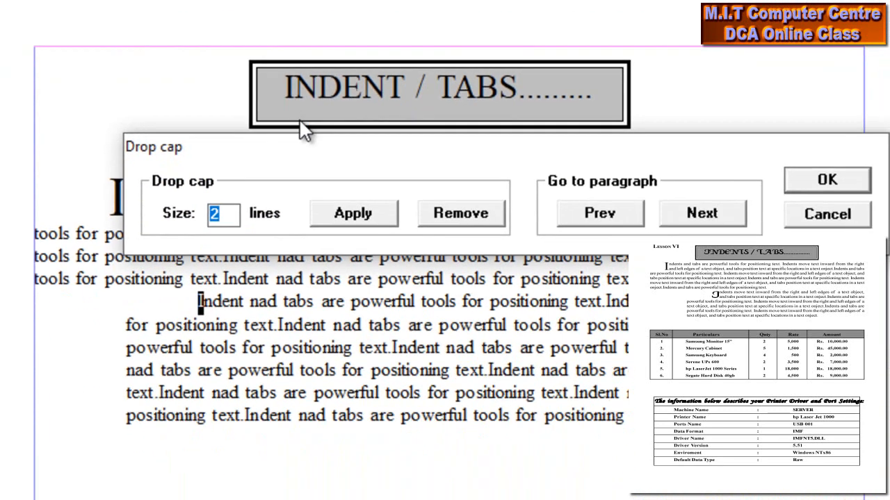
click(368, 202)
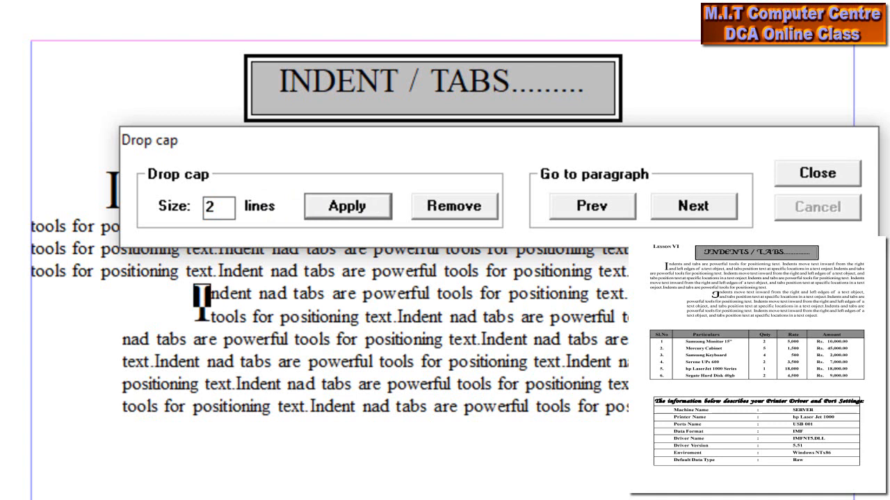
click(849, 176)
- Start a new text line at the left margin below the second paragraph with tab-separated headings Sl.No, Particular, Qnty, Rate and Amount
drag(376, 322, 406, 110)
drag(394, 262, 395, 195)
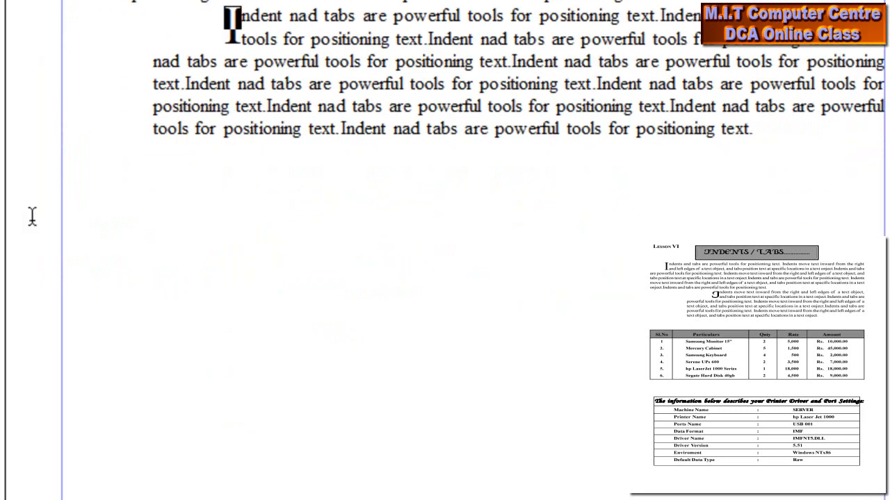
click(61, 187)
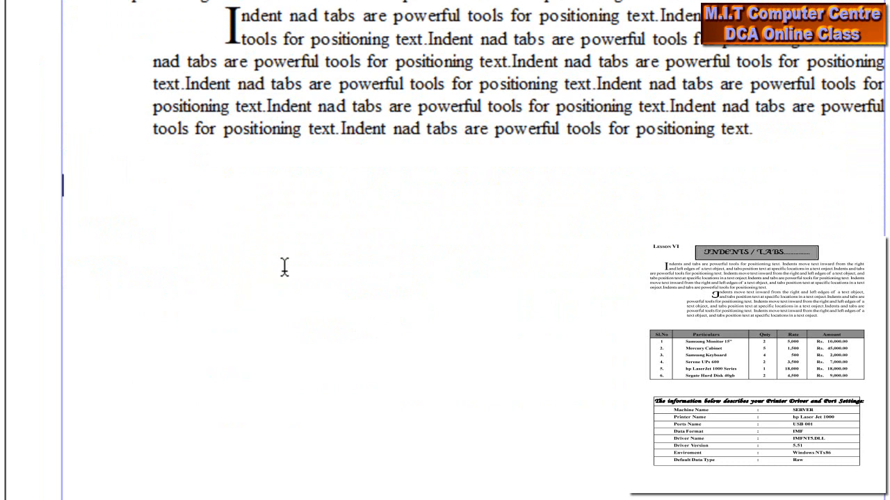
text(S1.)
text(No)
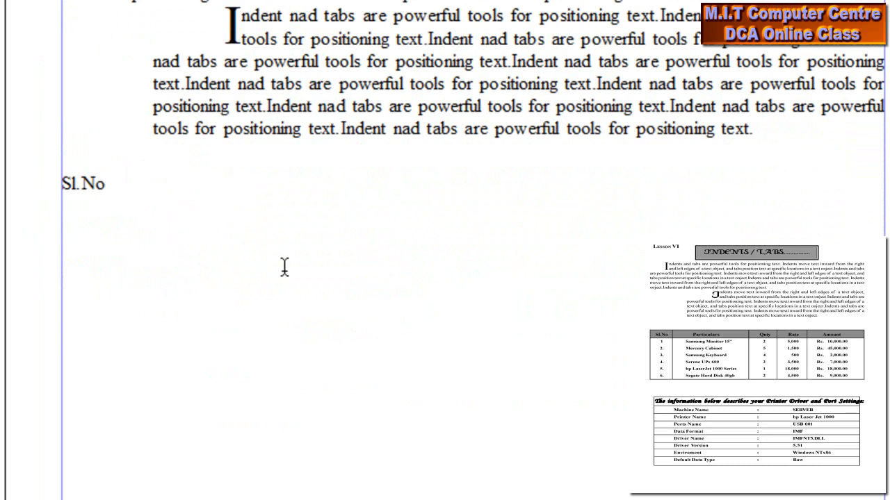
key(Tab)
text(Parti)
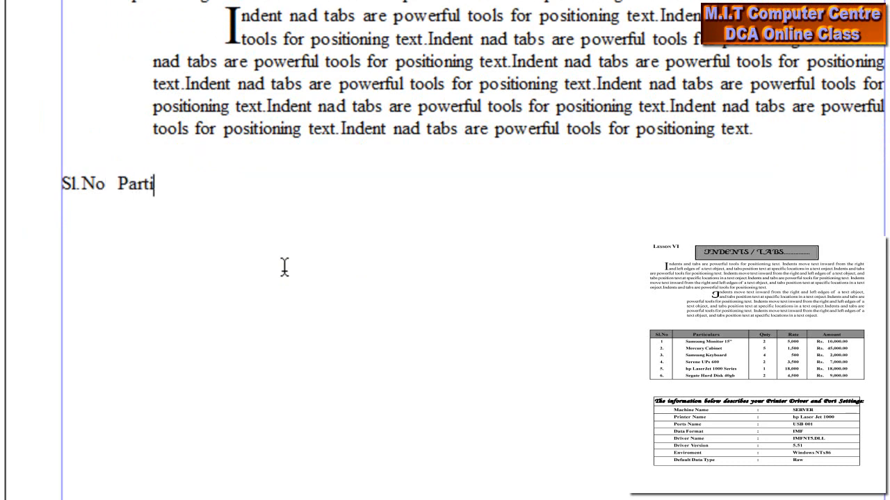
text(cular)
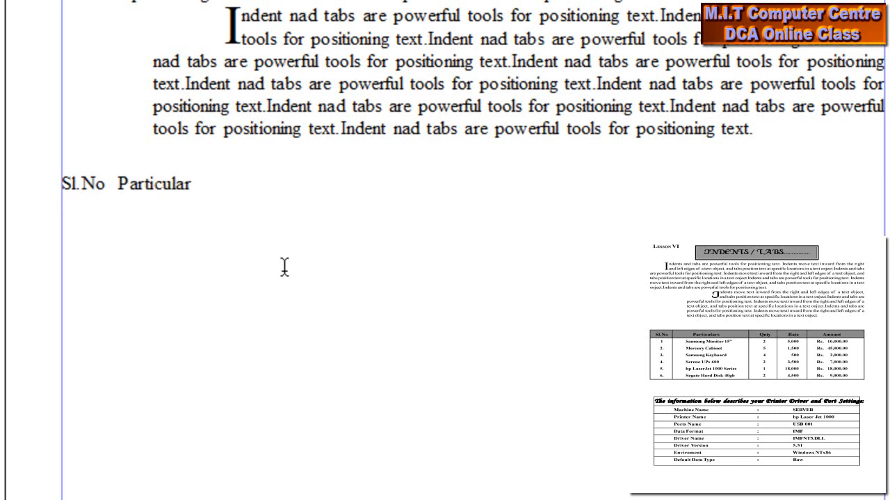
key(Tab)
text(Qnty)
key(Tab)
text(Rate)
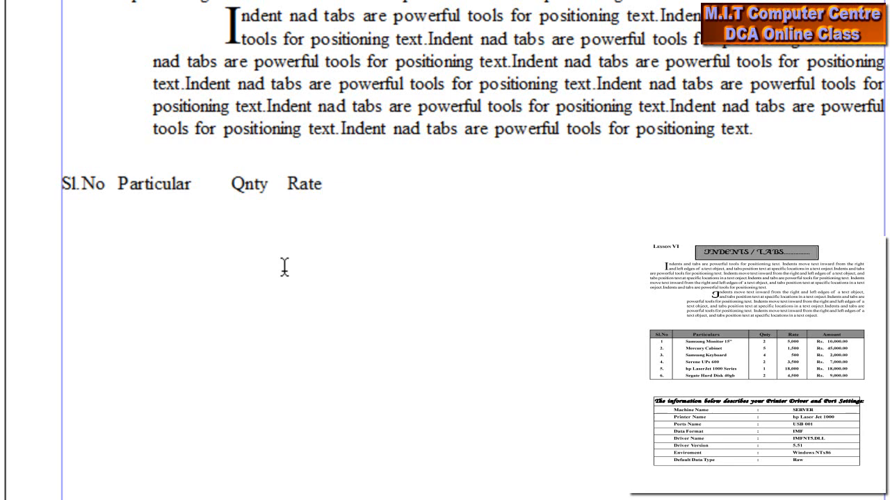
key(Tab)
text(Amount)
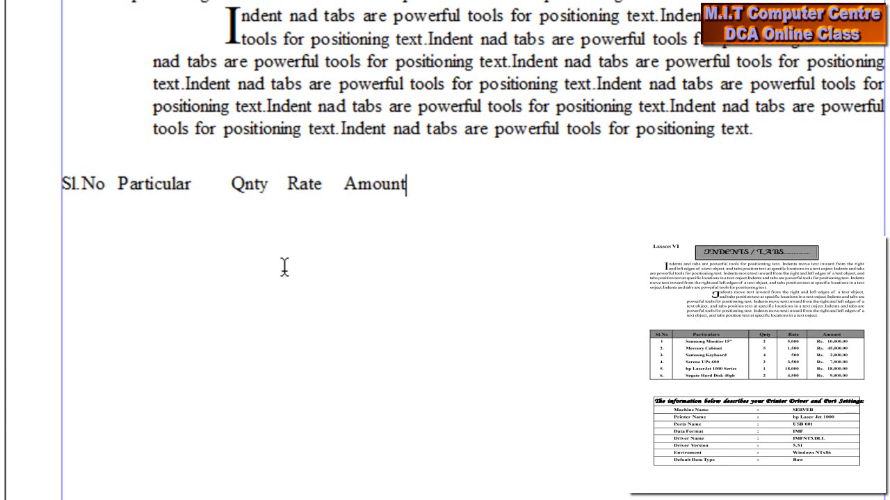
- Begin the first item row under the headings with "1." and, after a tab, Samsung Monitor 15"
key(Return)
text(1.)
key(Tab)
text(Samsun)
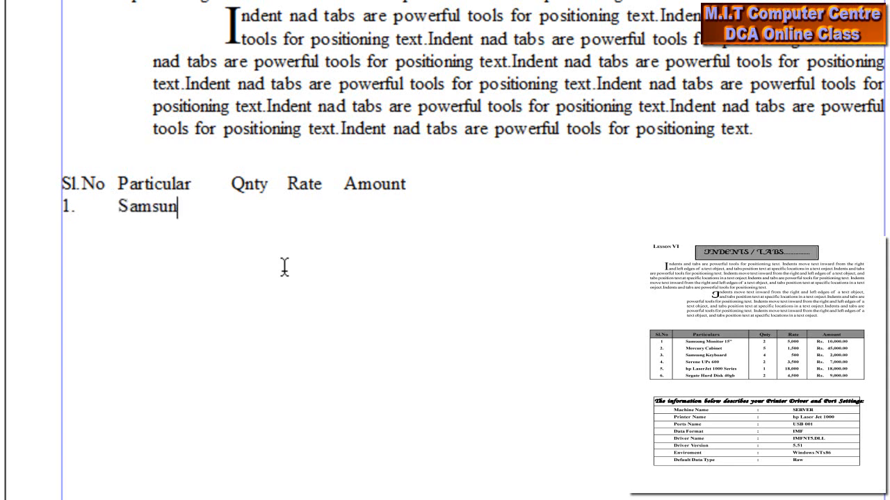
text(g Monit)
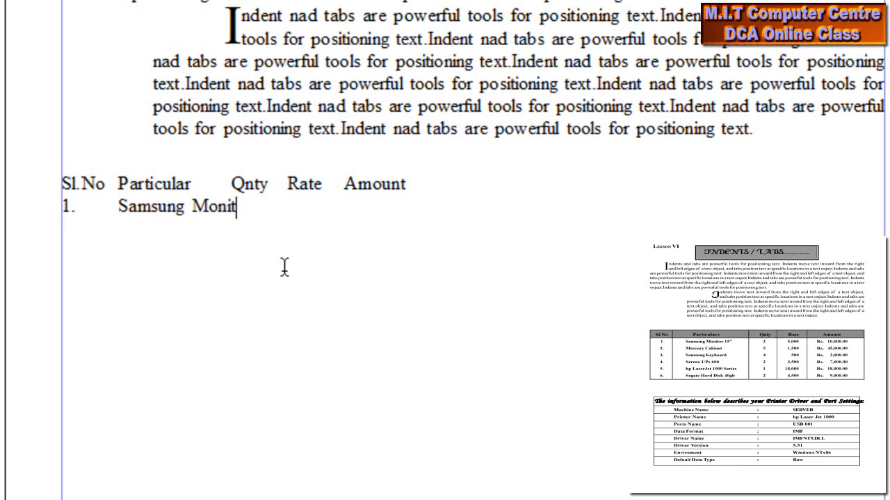
text(or 15)
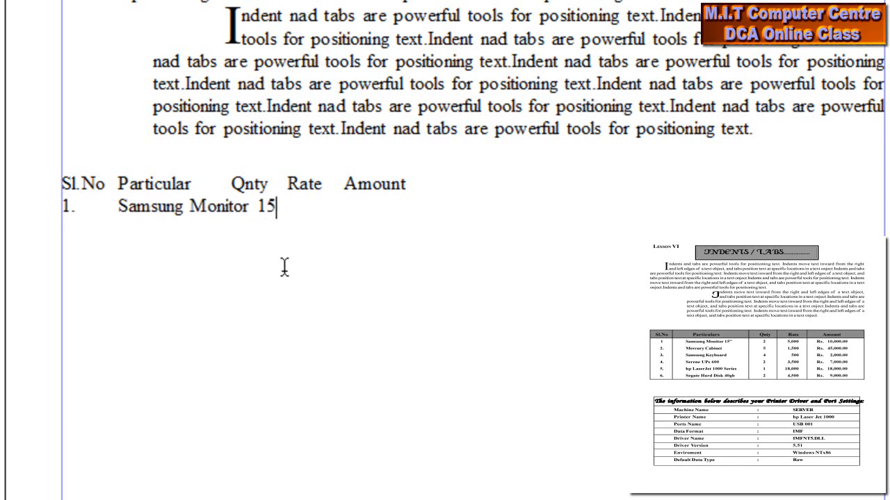
text(")
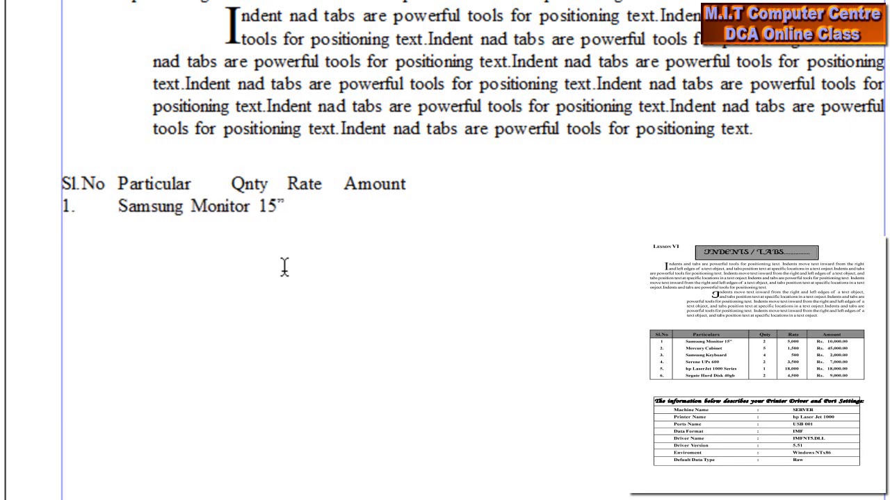
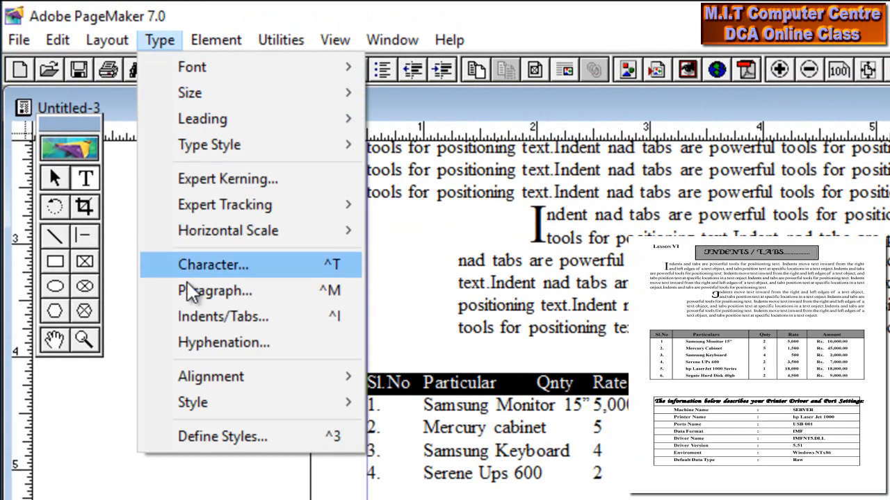
- Set a left-aligned tab stop at about 1.5 inches on the heading row for the Particular column
click(201, 317)
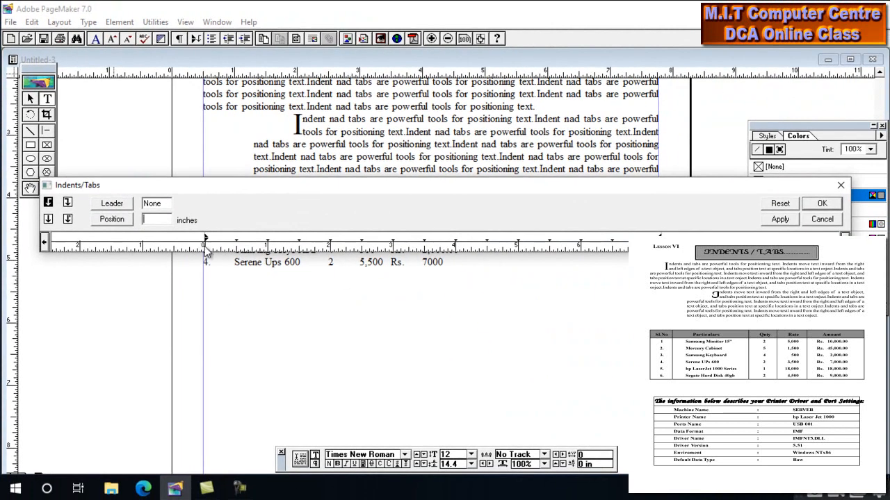
drag(232, 188, 232, 129)
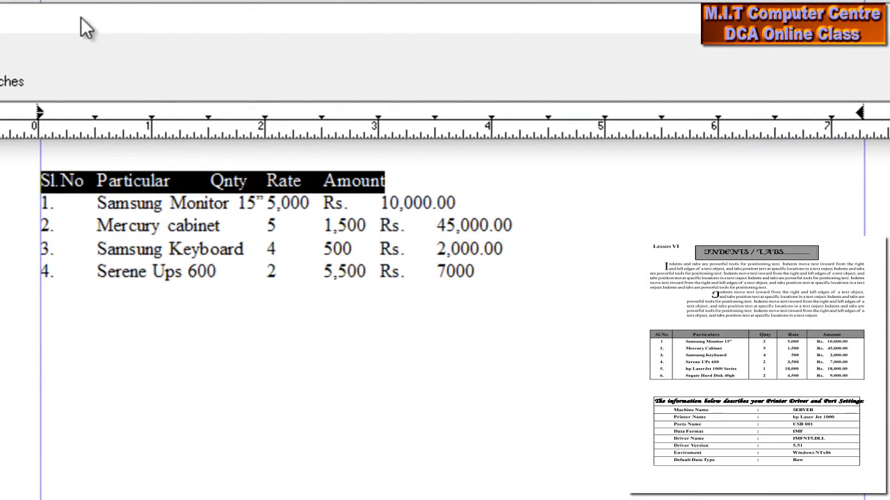
drag(83, 17, 83, 4)
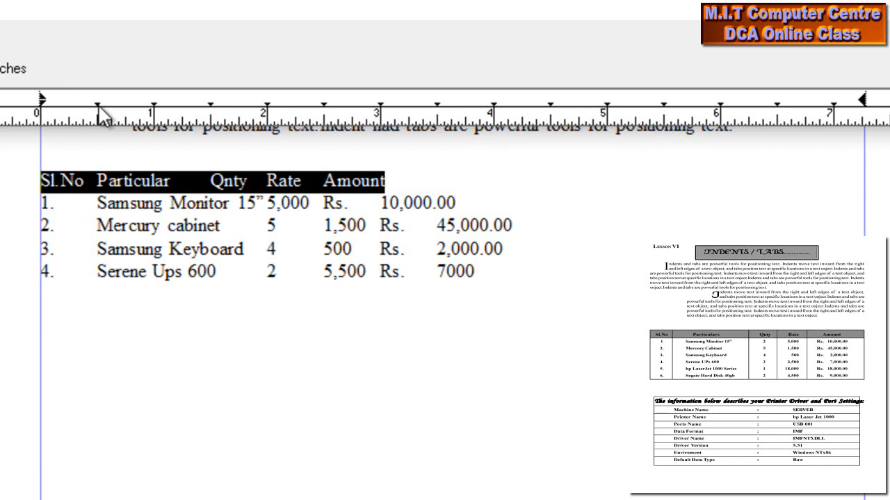
click(209, 102)
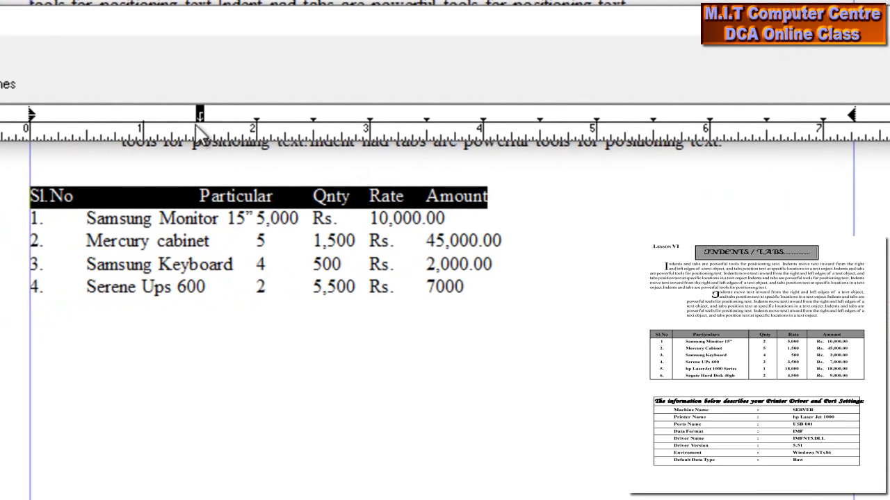
- Try extra left tab stops at about 0.8, 1 and 1.2 inches on the heading row and remove them again
click(164, 120)
click(141, 119)
click(117, 119)
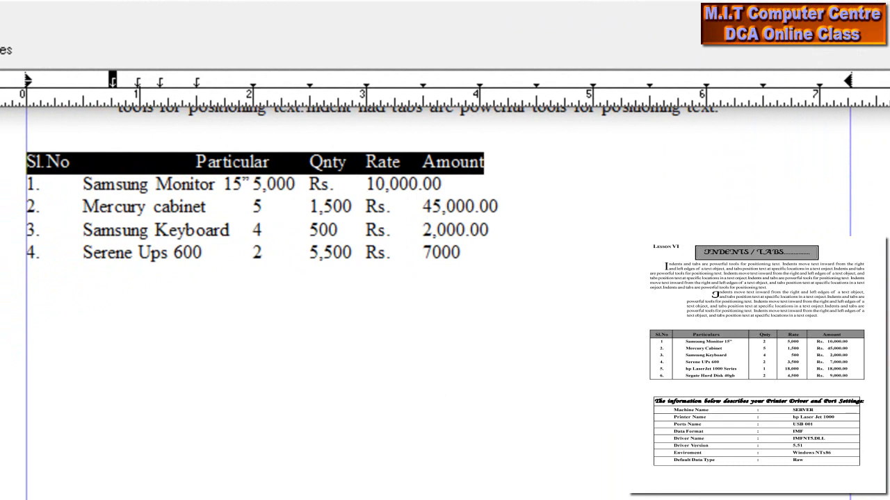
key(BackSpace)
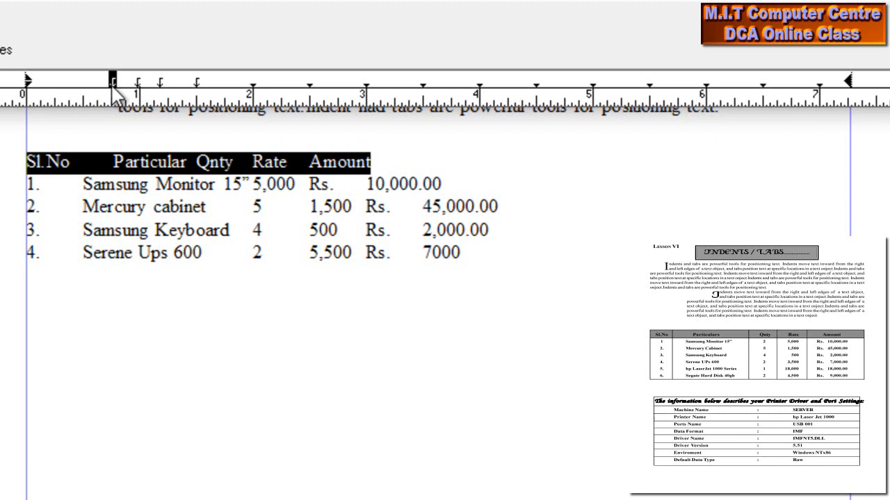
drag(113, 82, 114, 205)
drag(136, 83, 139, 157)
drag(161, 85, 208, 209)
click(831, 75)
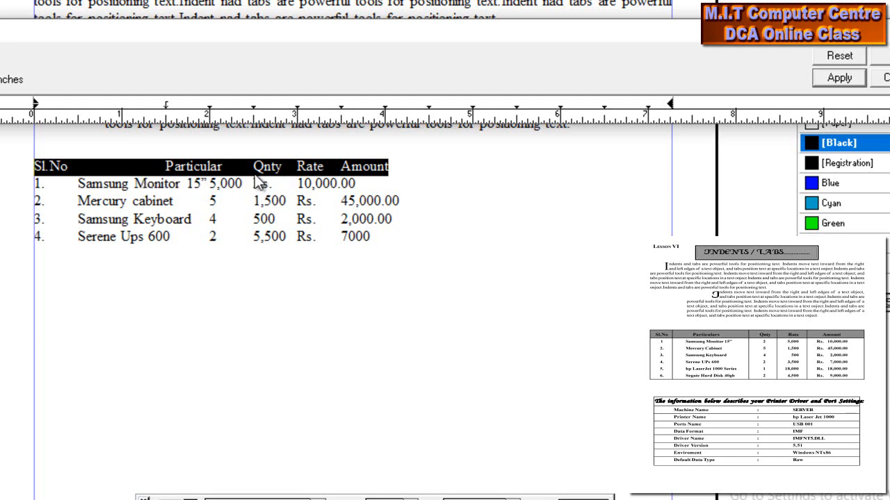
- Add left-aligned tab stops at about 3.5, 4.9 and 6.4 inches on the heading row for Qnty, Rate and Amount
click(341, 105)
click(851, 79)
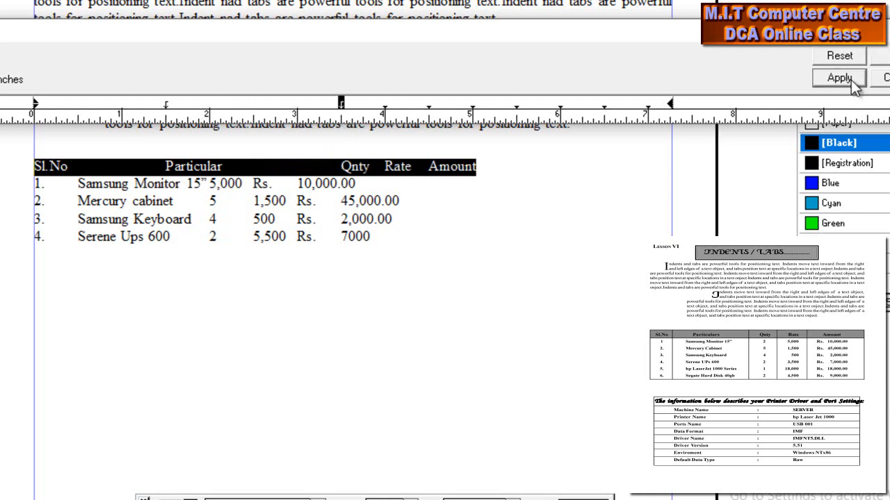
click(460, 106)
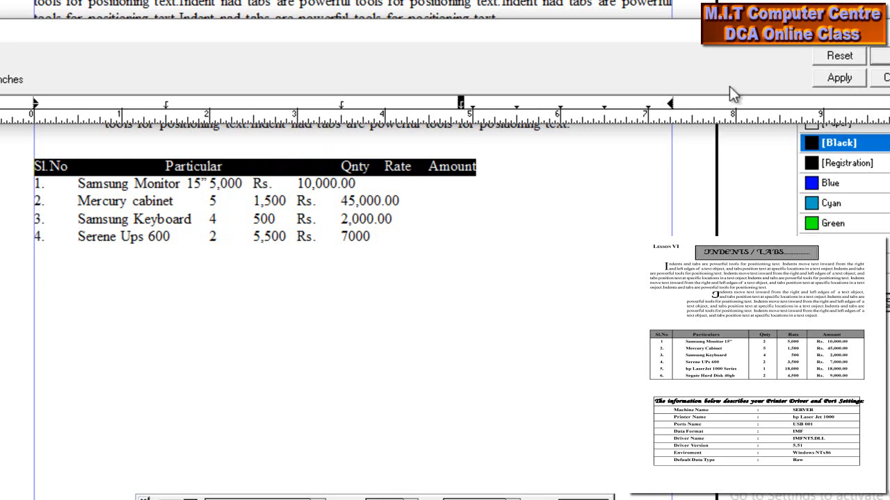
click(839, 77)
click(596, 106)
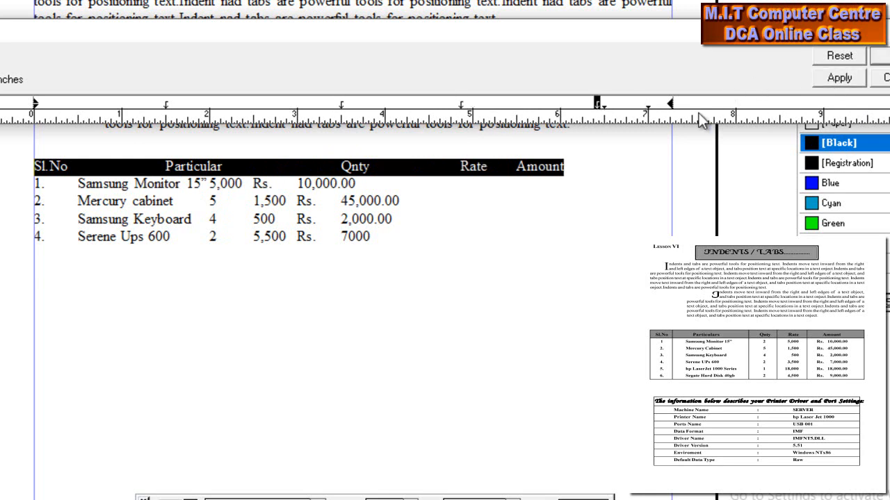
click(839, 78)
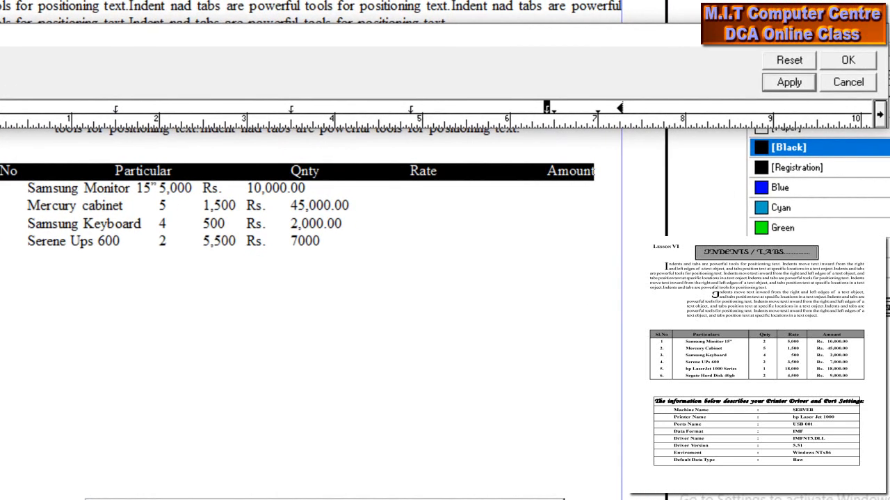
click(848, 61)
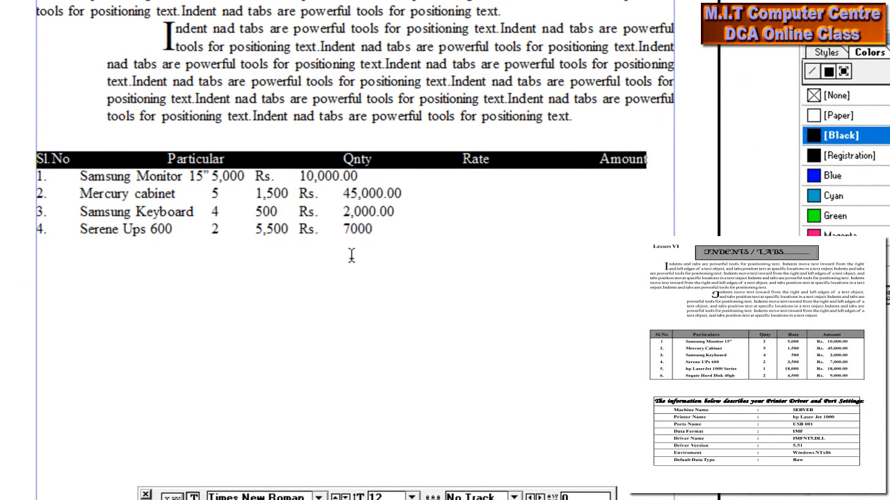
- Indent the four item rows below the headings about 0.1 inch from the left margin
drag(320, 241, 298, 241)
drag(254, 216, 36, 180)
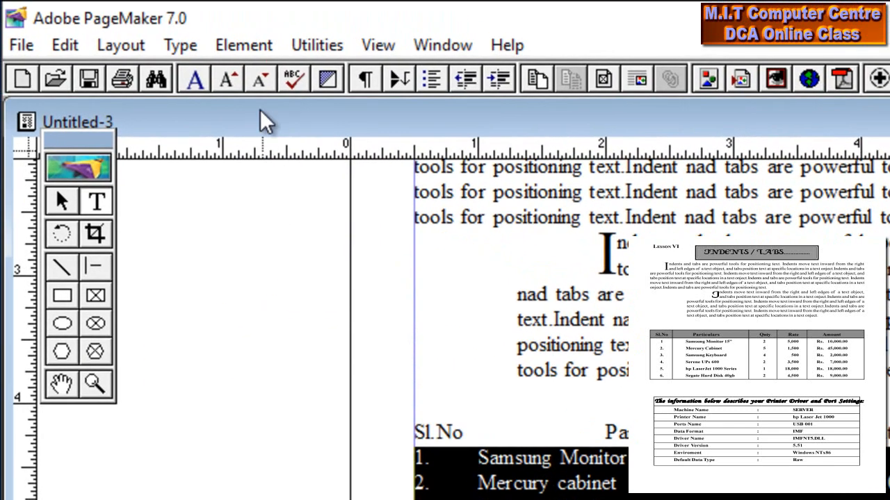
click(199, 52)
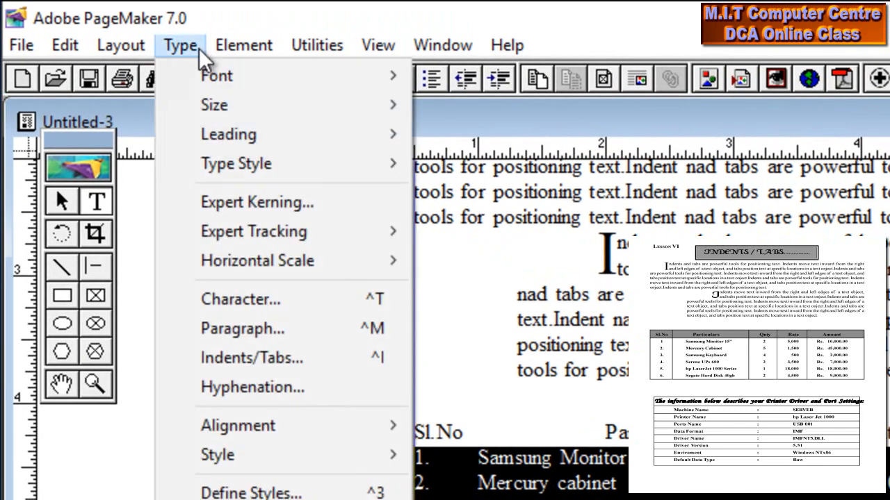
click(240, 360)
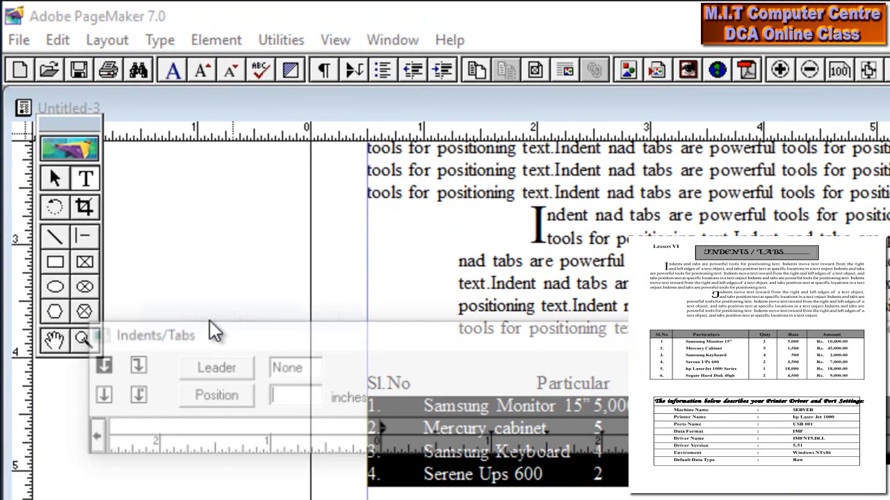
drag(255, 201, 246, 119)
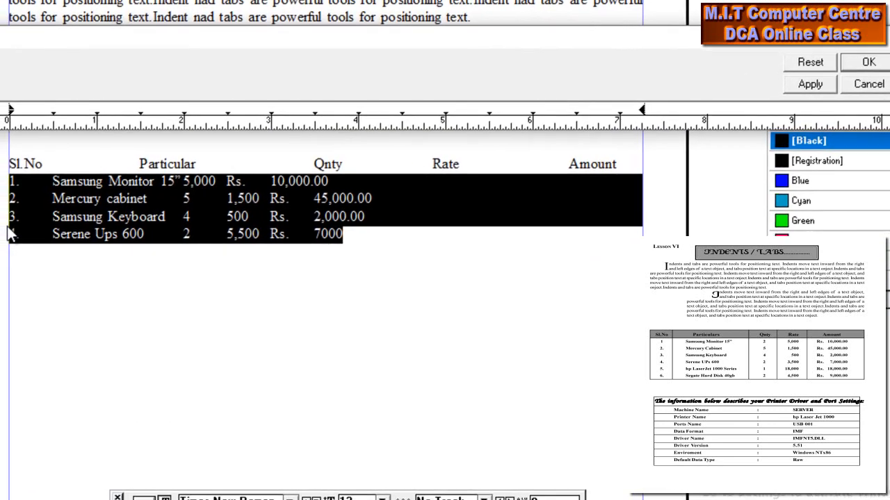
click(38, 116)
click(836, 82)
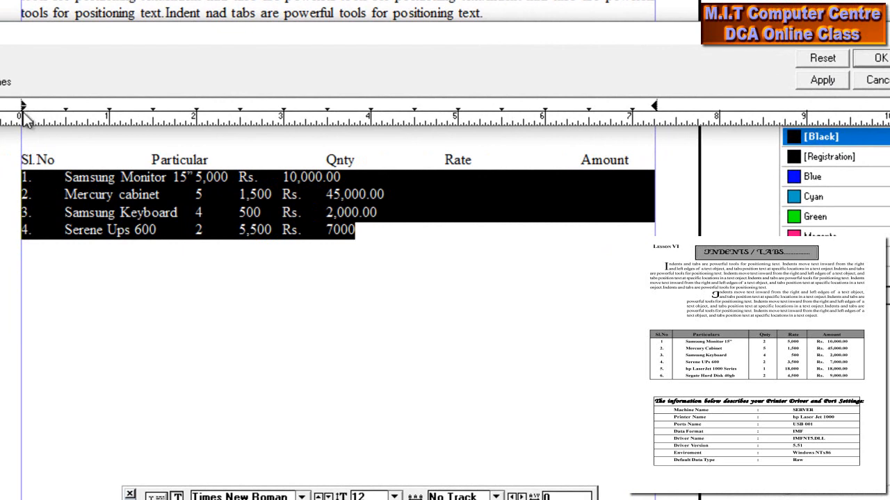
drag(23, 108, 31, 108)
click(841, 85)
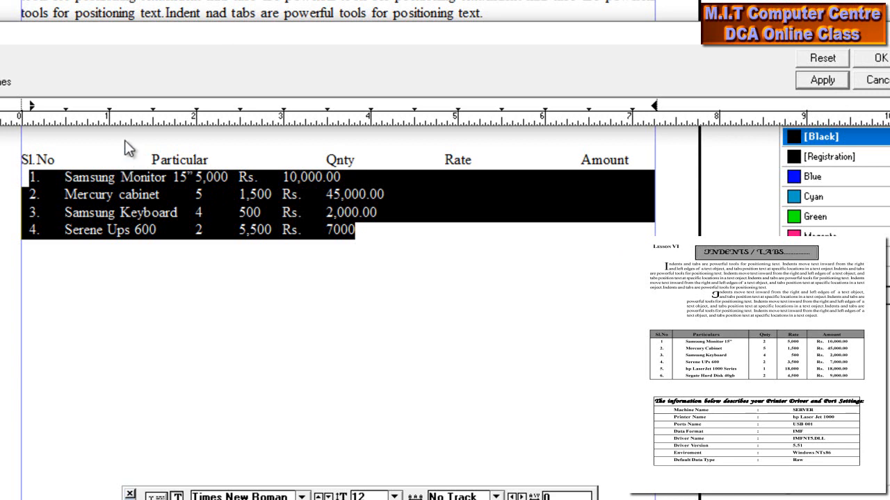
- Set left-aligned tab stops at about 1.2, 3.6 and 4.9 inches on the item rows for particulars, quantity and rate
click(124, 115)
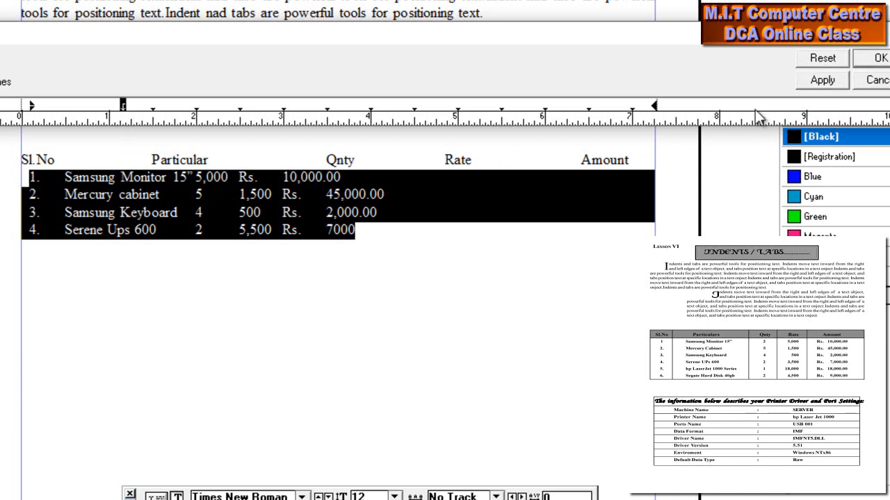
click(814, 82)
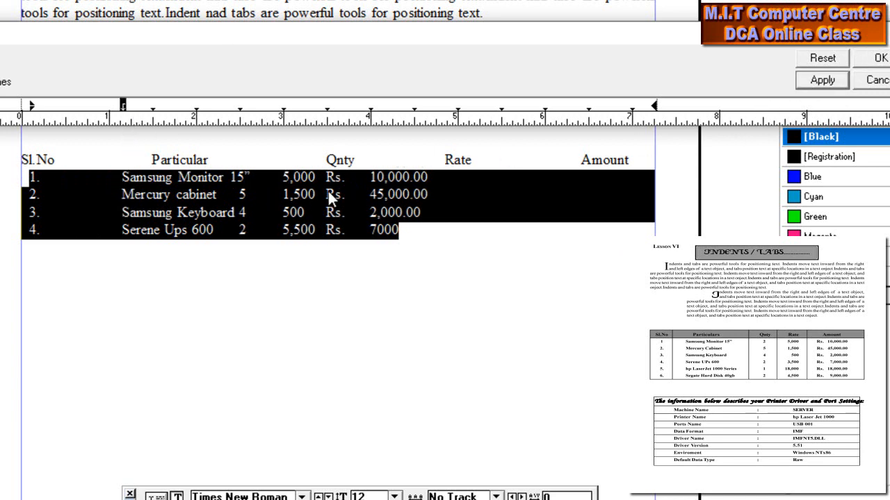
click(341, 116)
click(823, 80)
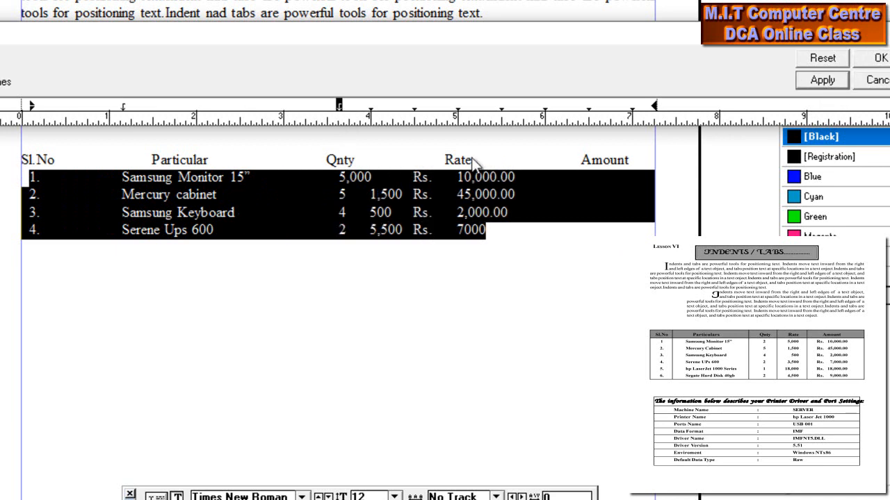
click(446, 115)
click(823, 81)
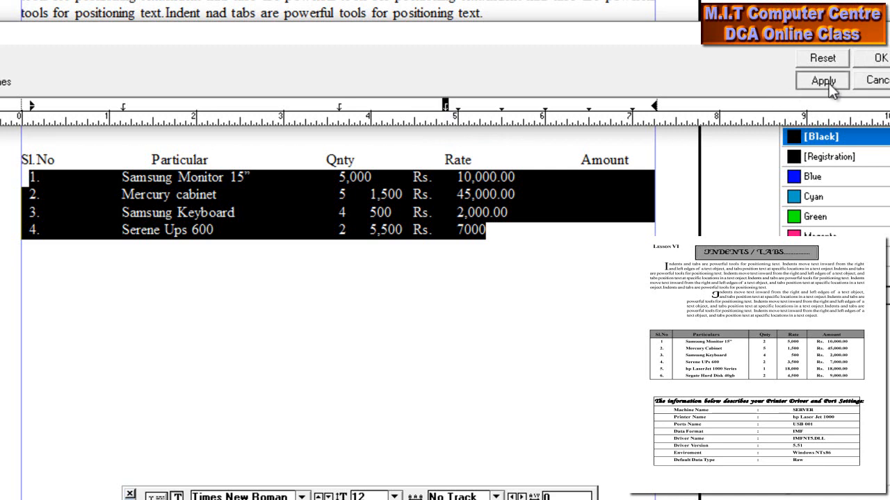
- Add left-aligned tab stops at about 5.8 and 6.4 inches on the item rows for Rs. and the amounts
click(527, 115)
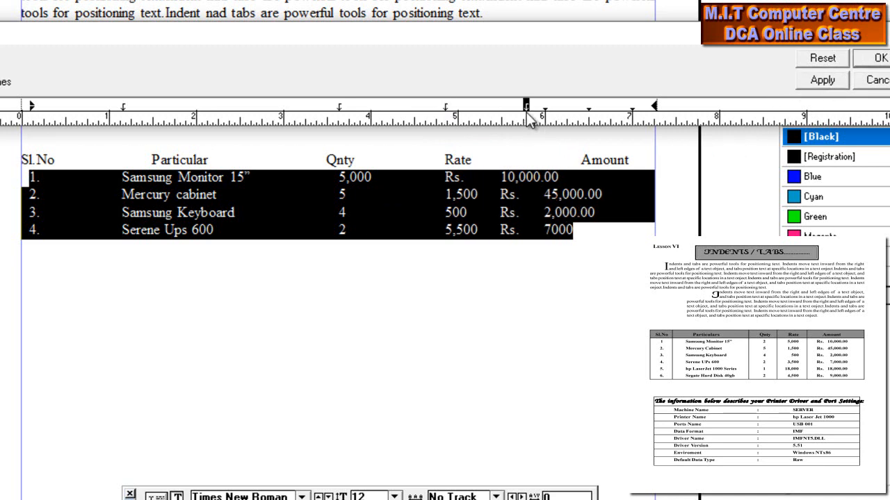
click(820, 80)
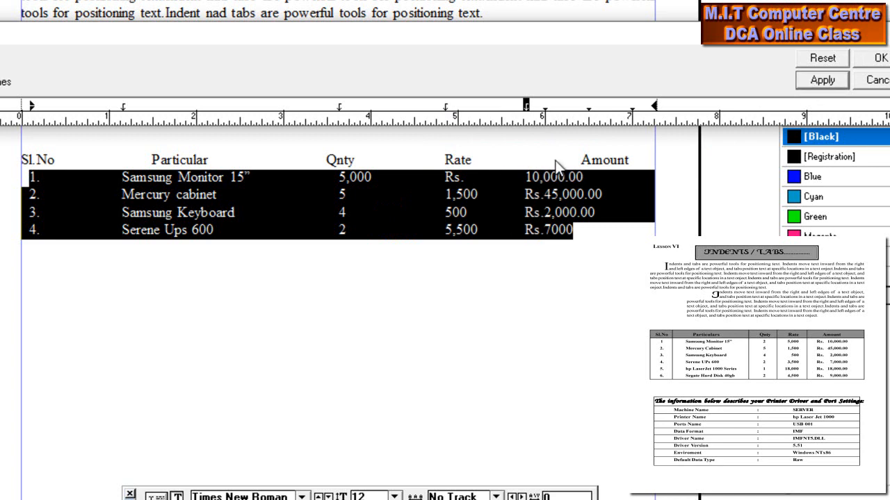
click(581, 115)
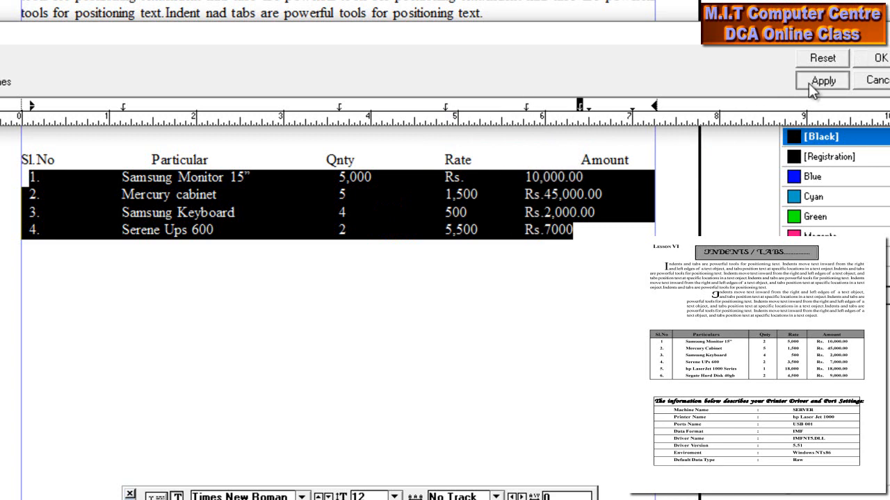
click(820, 81)
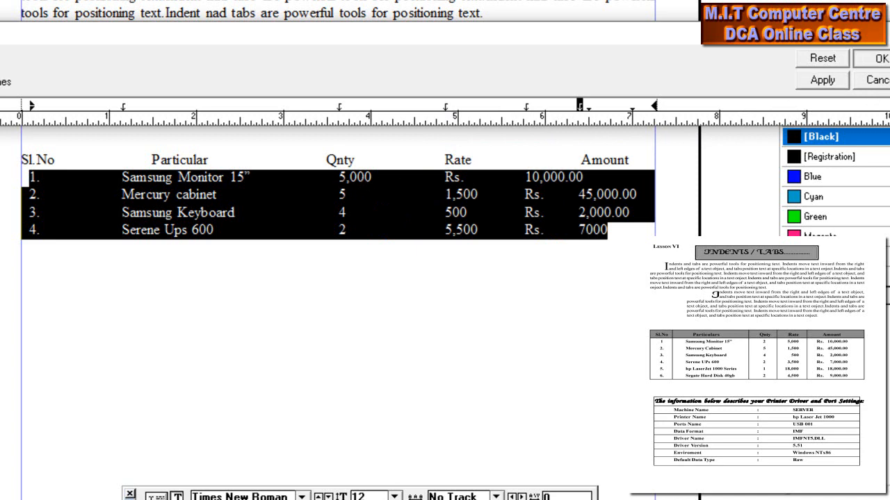
click(883, 58)
- Insert the missing quantity 2 and a tab before 5,000 in the Samsung Monitor row
click(337, 181)
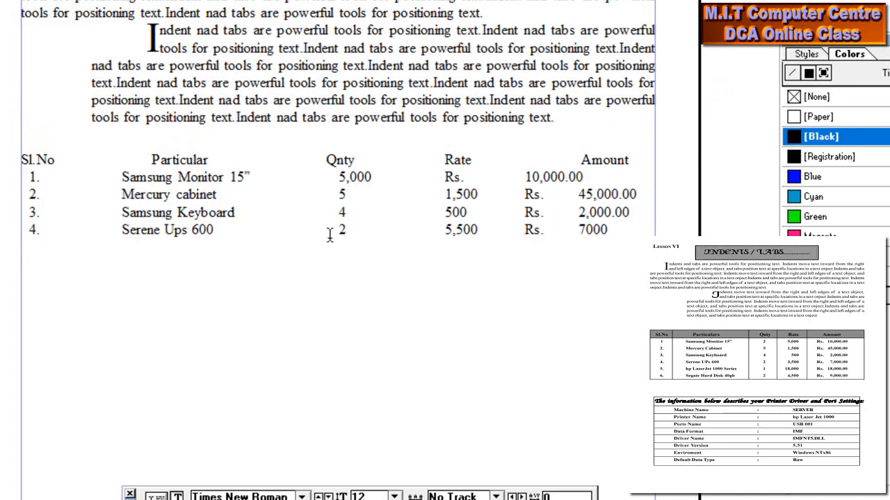
text(2)
key(Tab)
- Replace the last left tab stop of the four item rows with a right-aligned tab stop at about 7 inches
click(610, 232)
drag(81, 271, 3, 174)
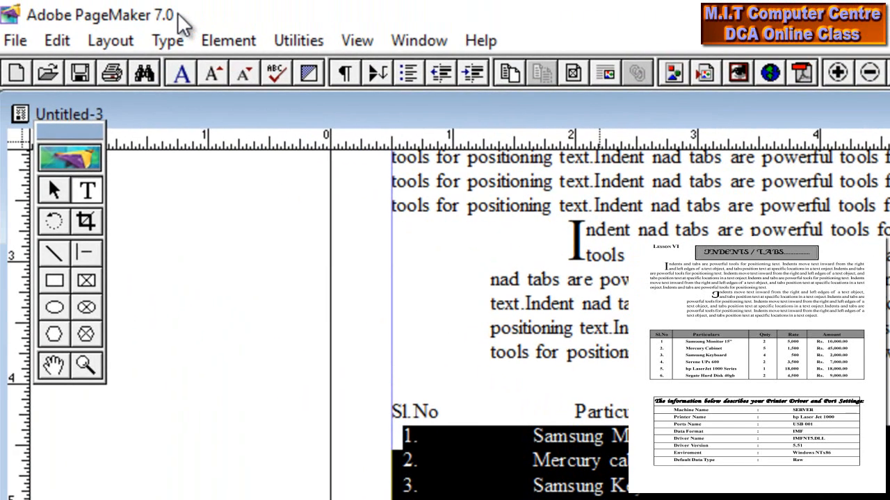
click(169, 41)
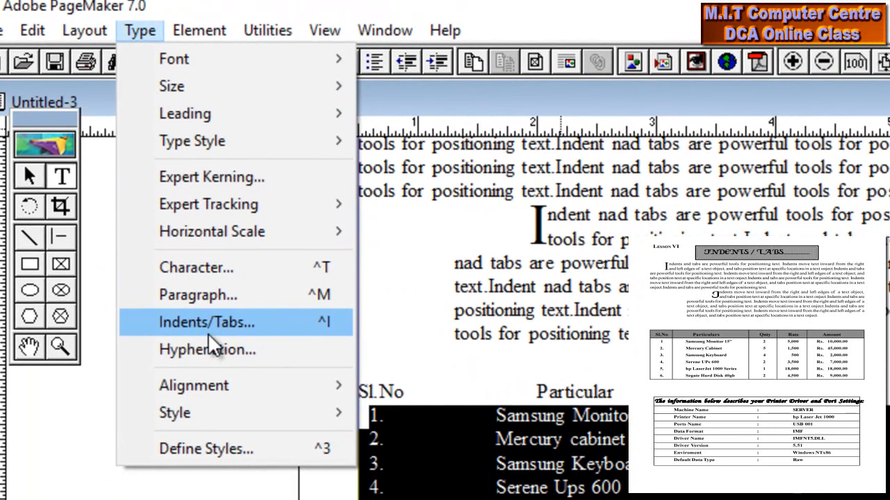
click(242, 344)
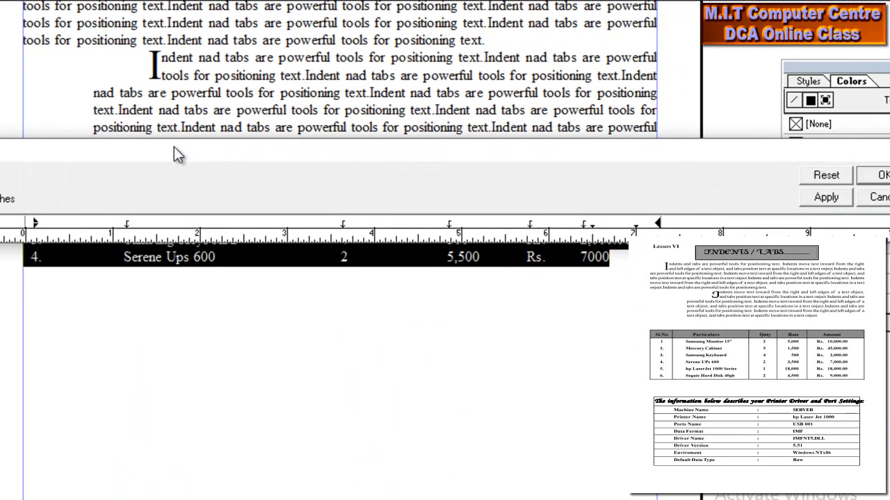
drag(177, 104, 172, 77)
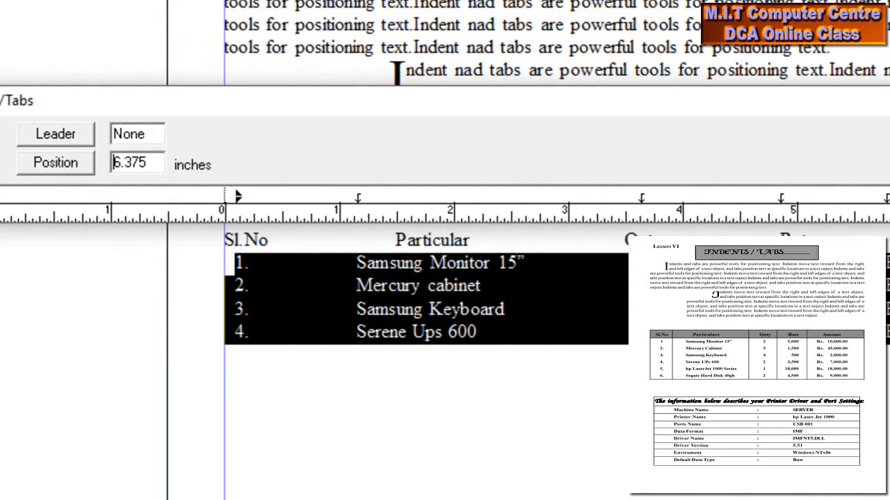
drag(582, 156, 584, 202)
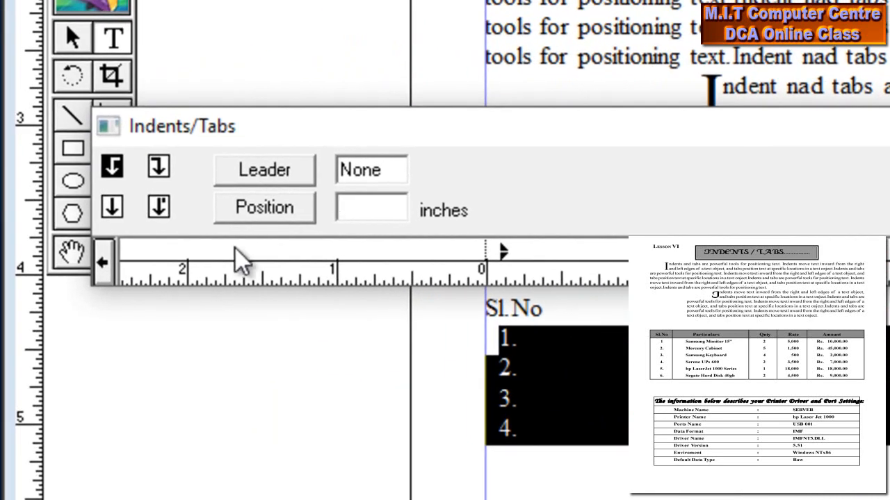
click(160, 179)
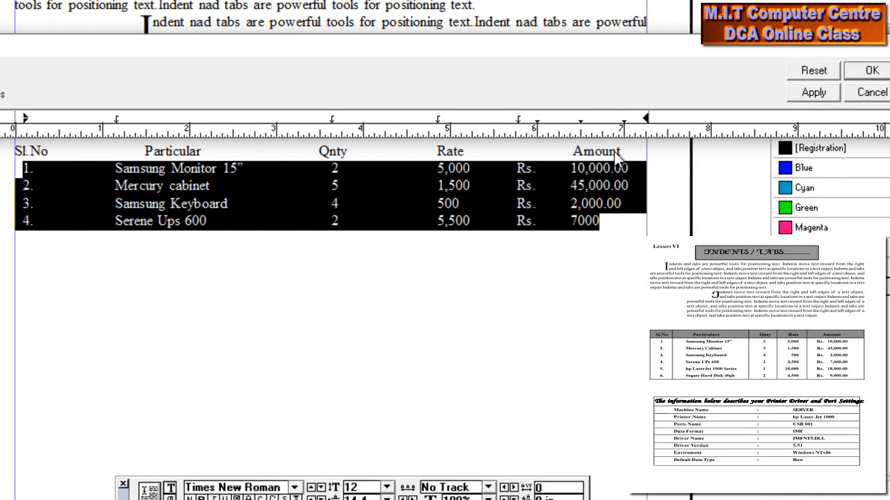
click(622, 119)
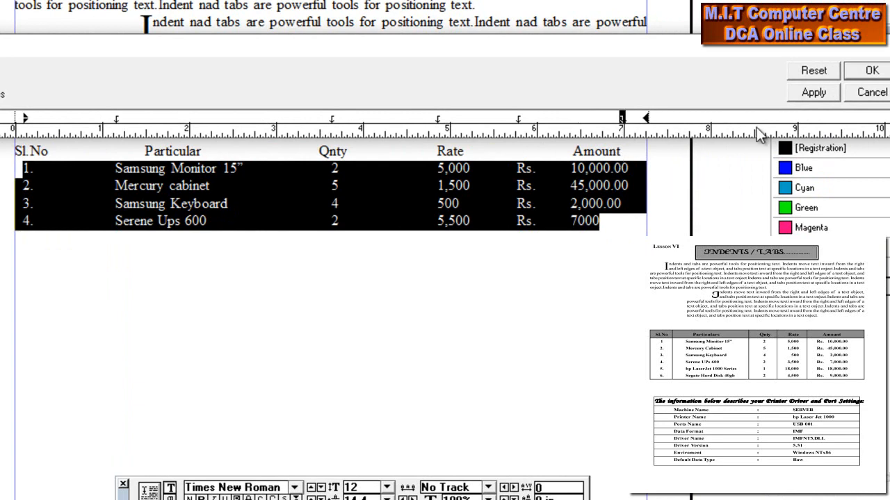
click(808, 96)
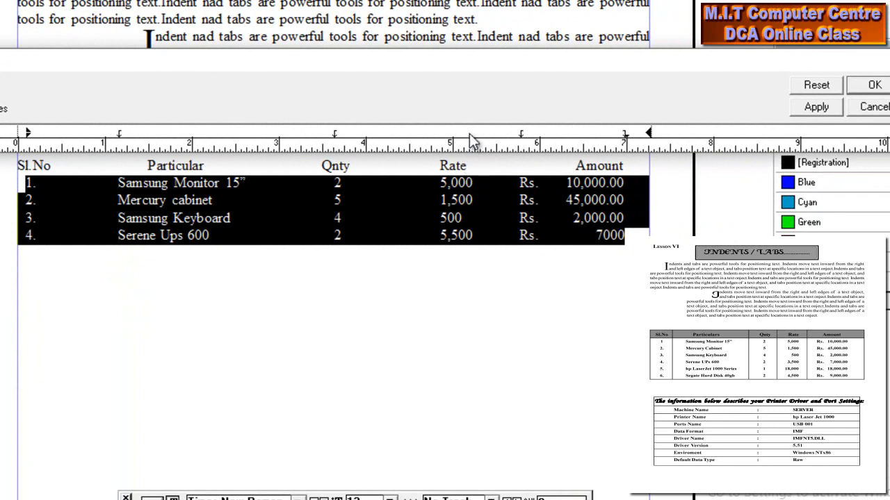
- Apply a right-aligned tab stop at about 5.2 inches to the rate column of the four item rows
click(811, 108)
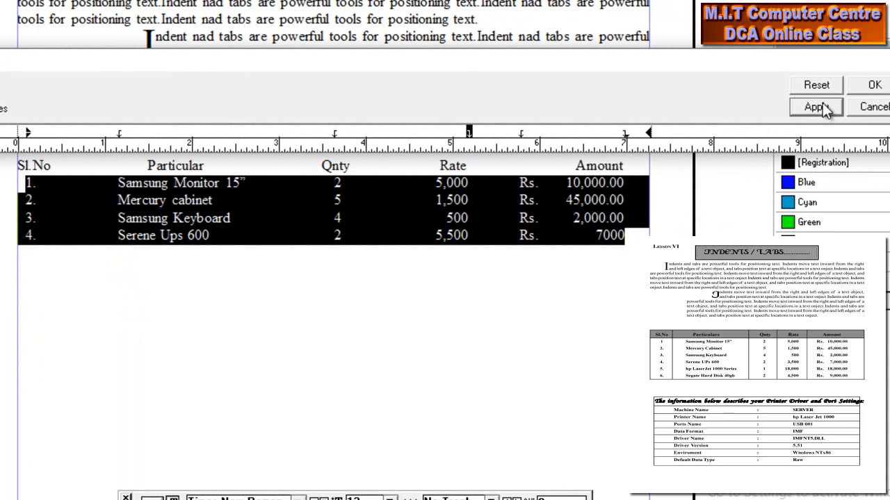
click(874, 87)
- Select the header and all four item rows of the table and open the choices for their leading
drag(620, 243, 9, 165)
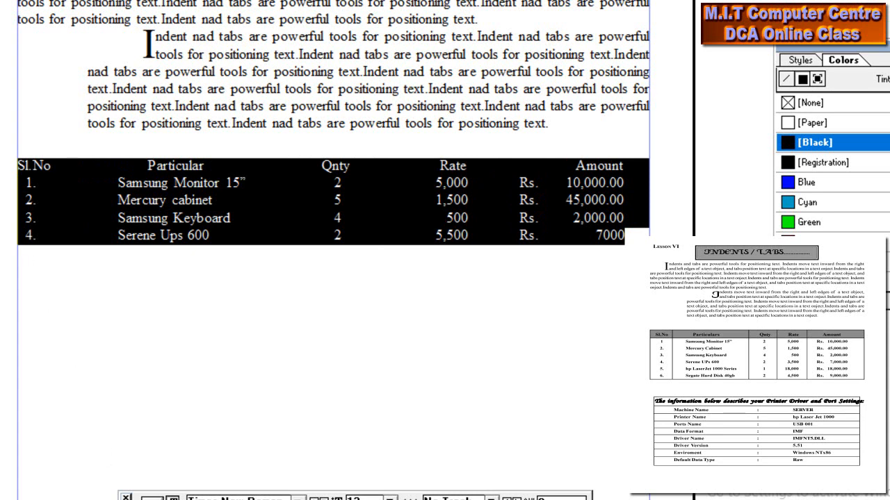
drag(124, 499, 54, 421)
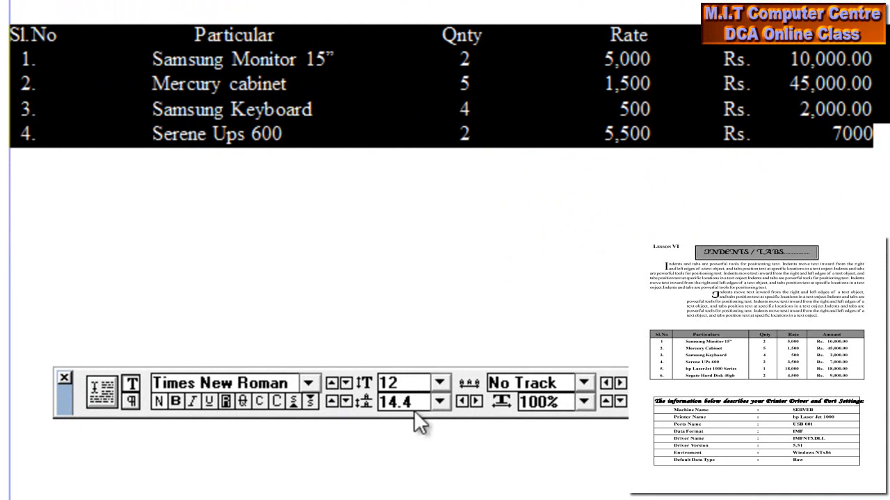
click(438, 400)
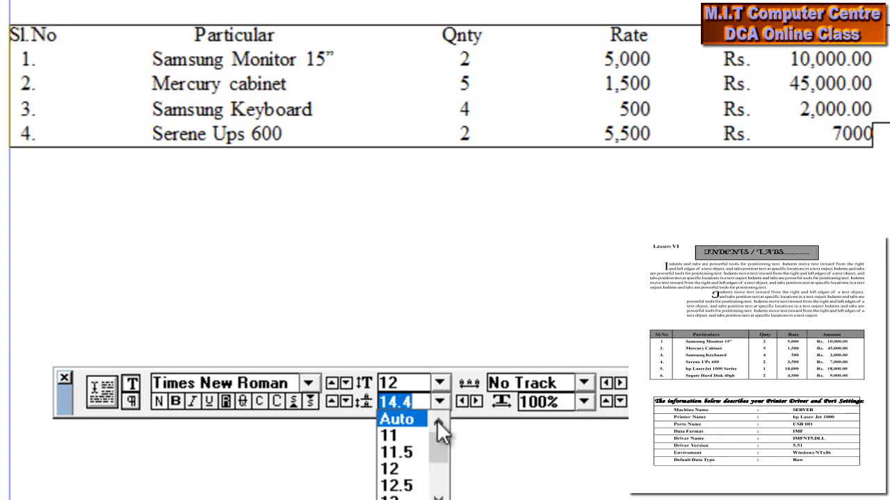
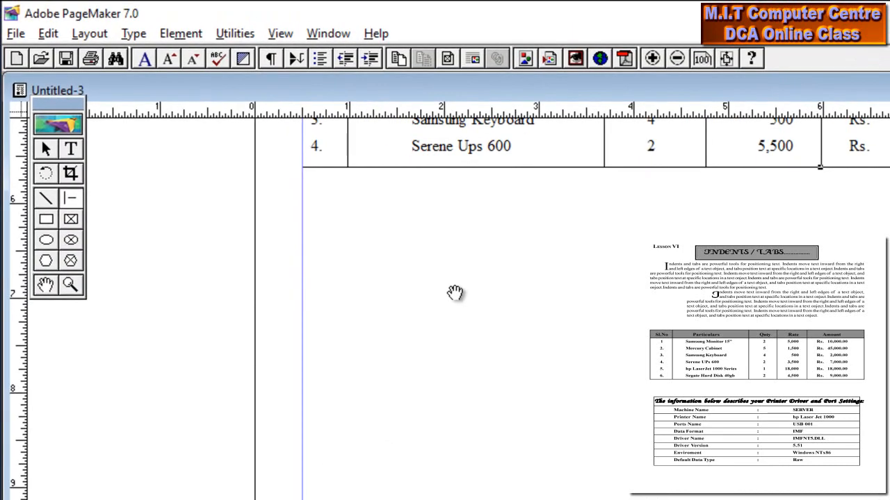
- Add the text line "The information below describes your Printer Driver and Port setting" below the item table
click(72, 150)
click(303, 208)
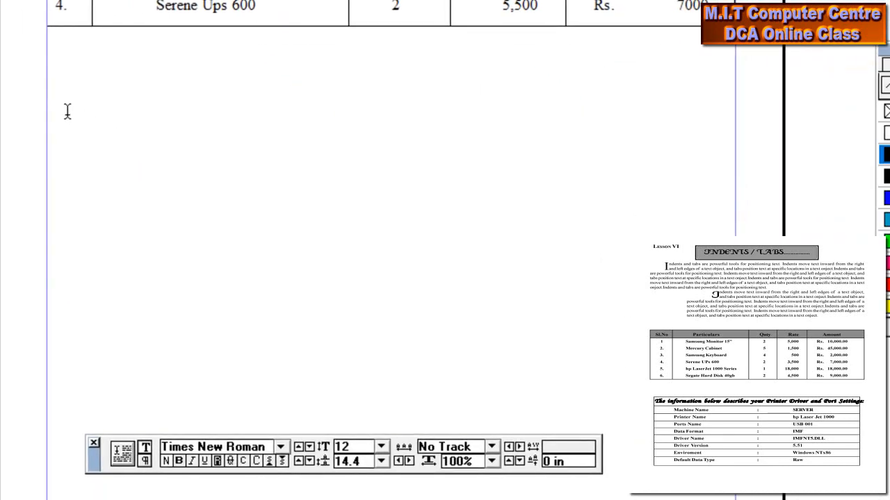
text(The )
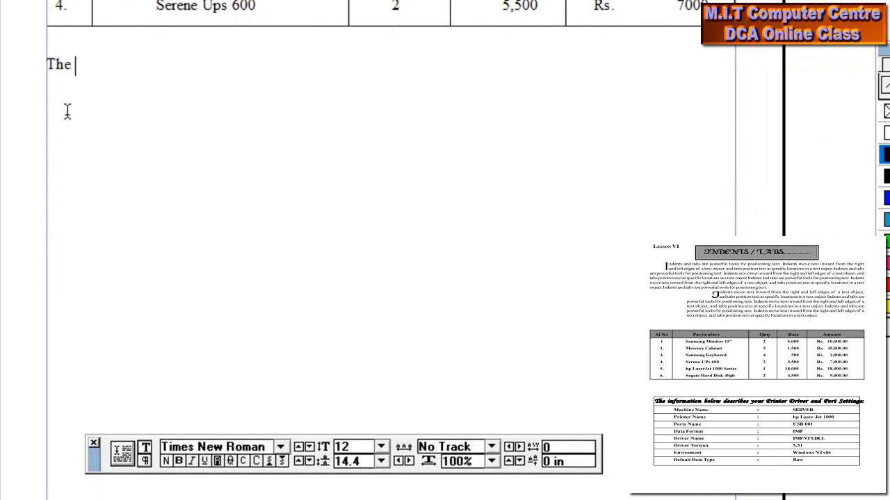
text(information)
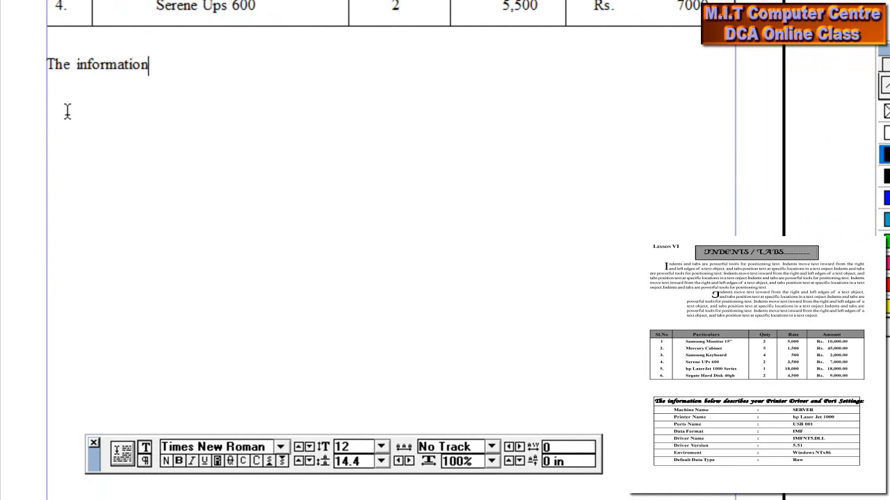
text( bel)
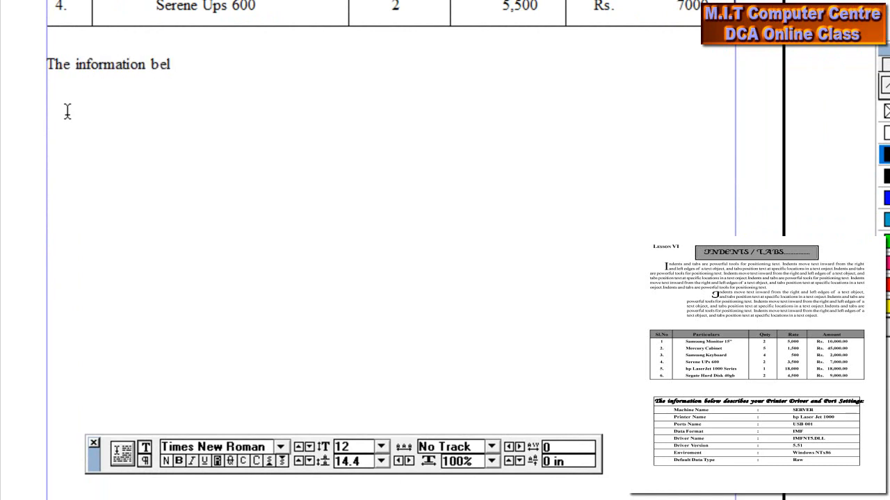
text(ow de)
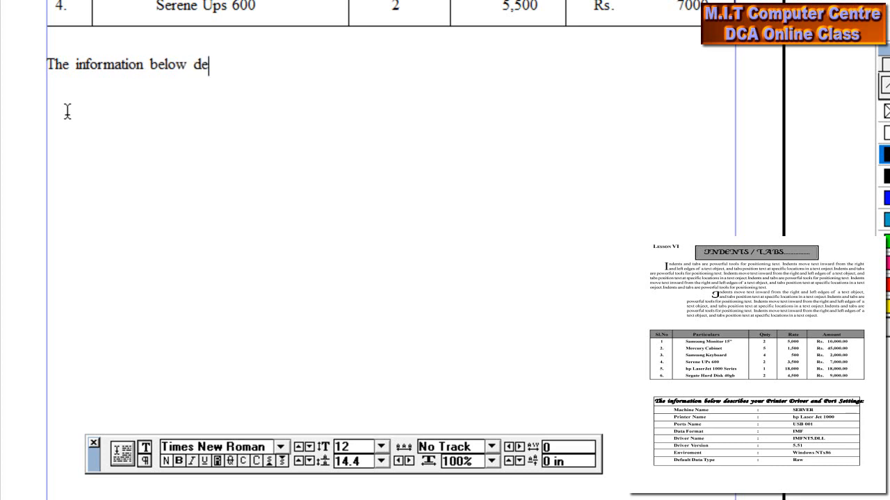
text(scribe )
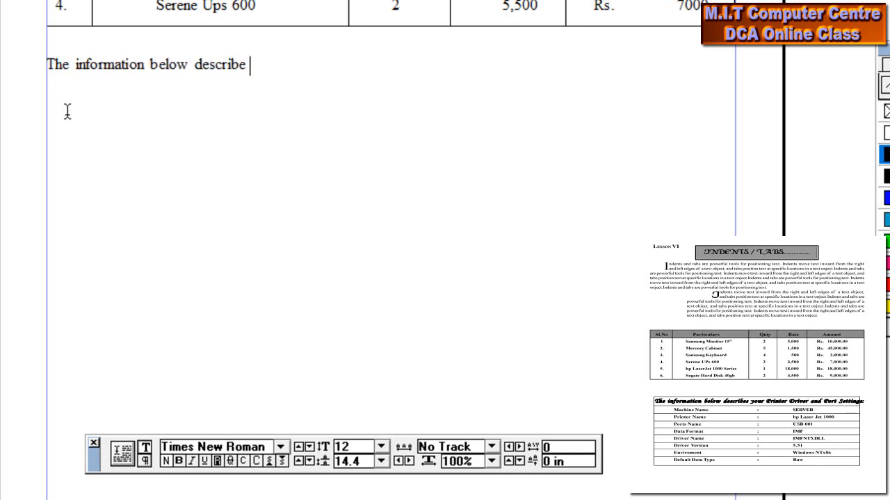
text(s your )
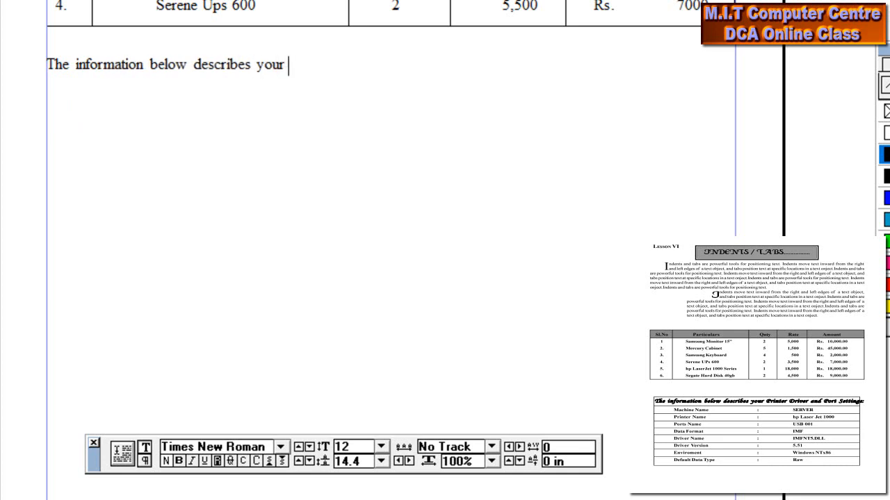
text(Printe)
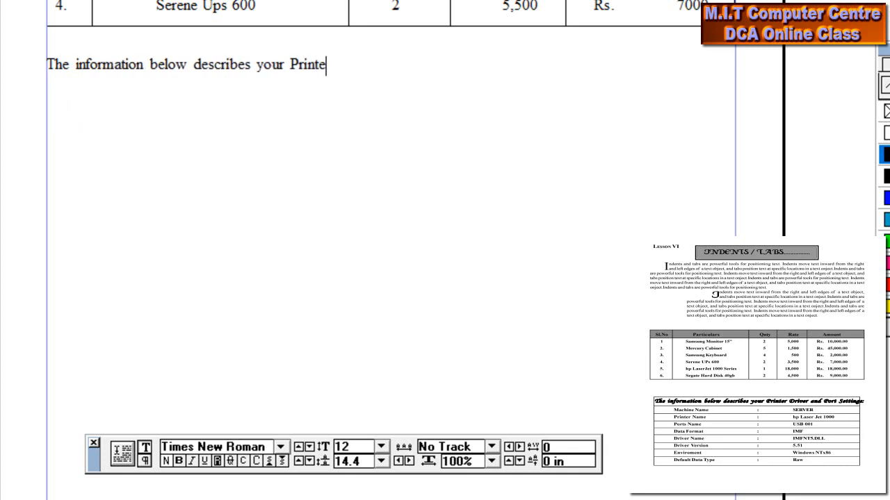
text(r D)
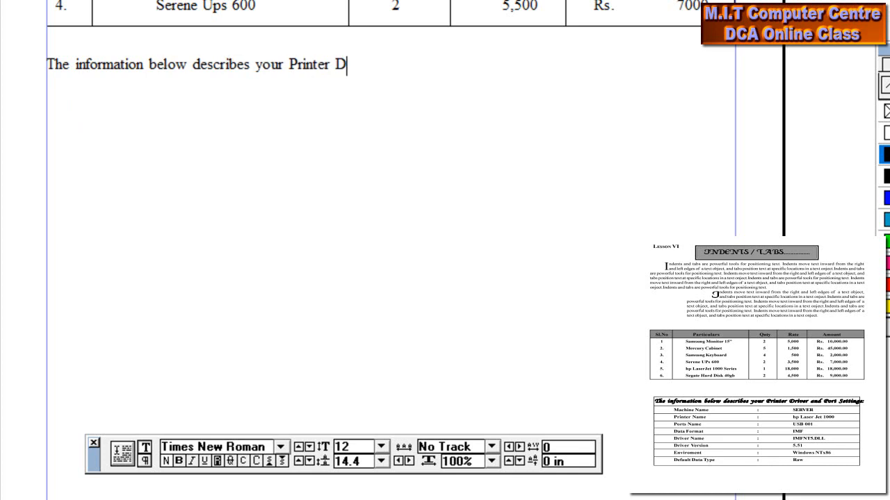
text(river )
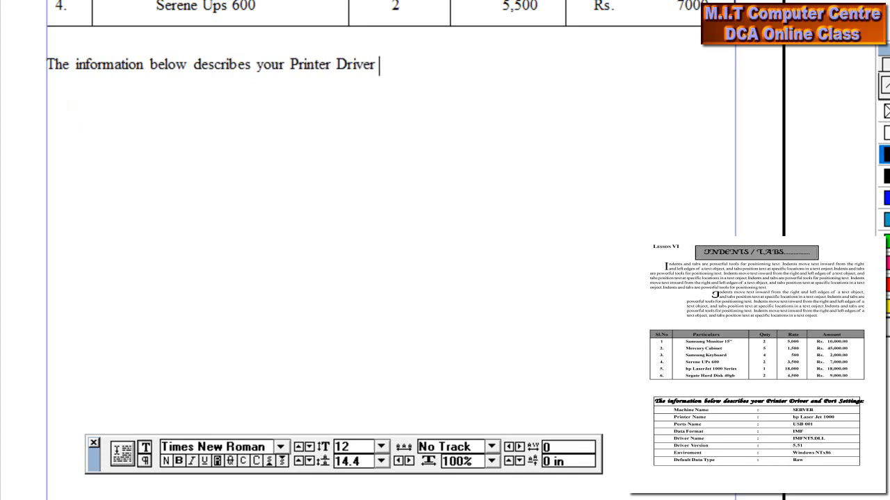
text(and)
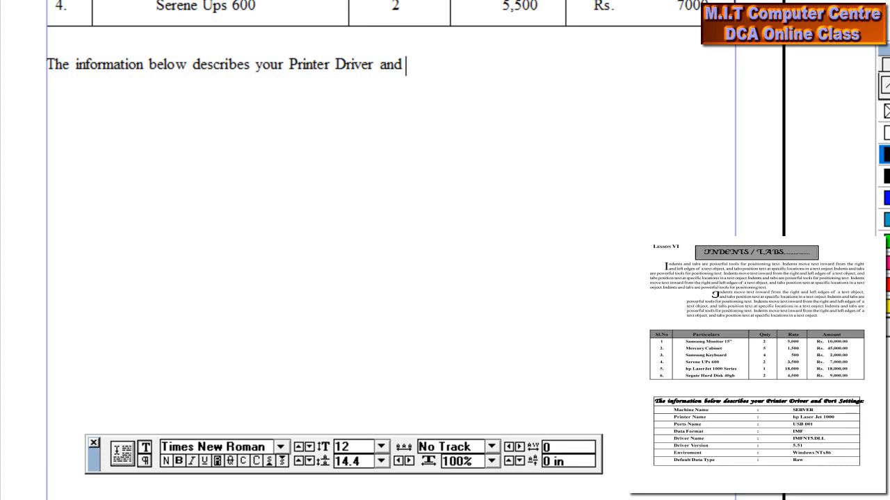
text( Port)
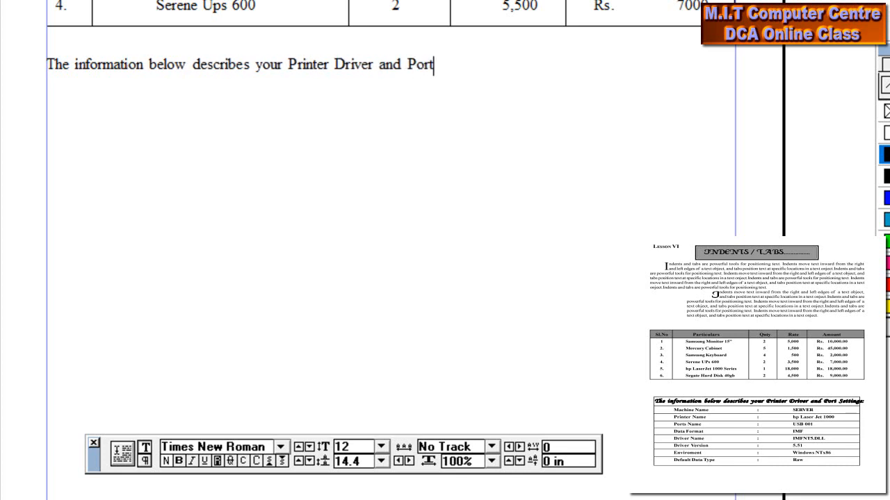
text(sett)
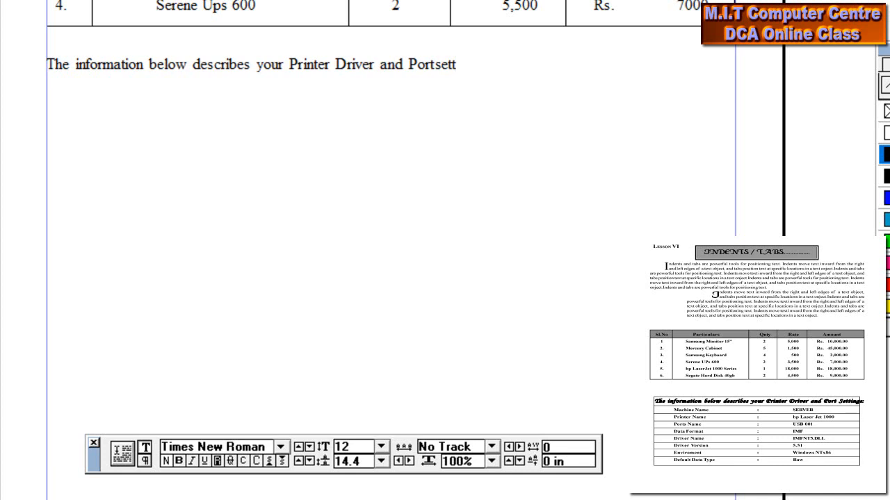
key(BackSpace)
key(BackSpace)
key(BackSpace)
key(BackSpace)
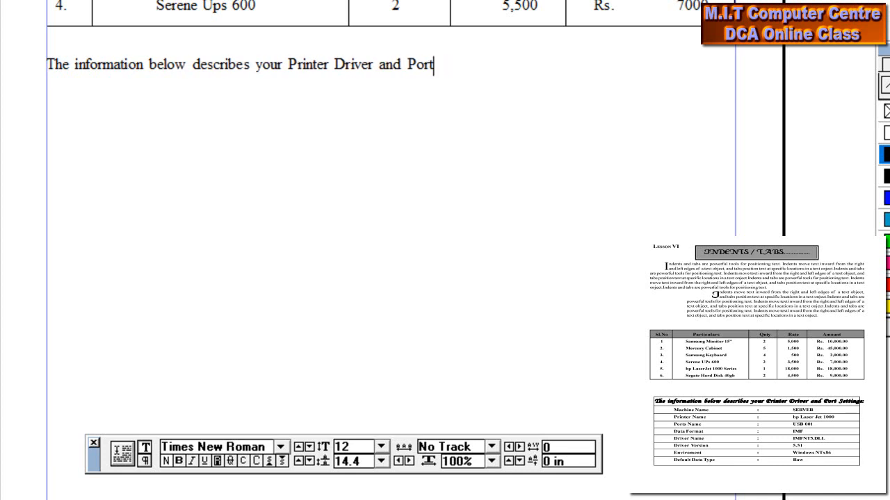
text(setting)
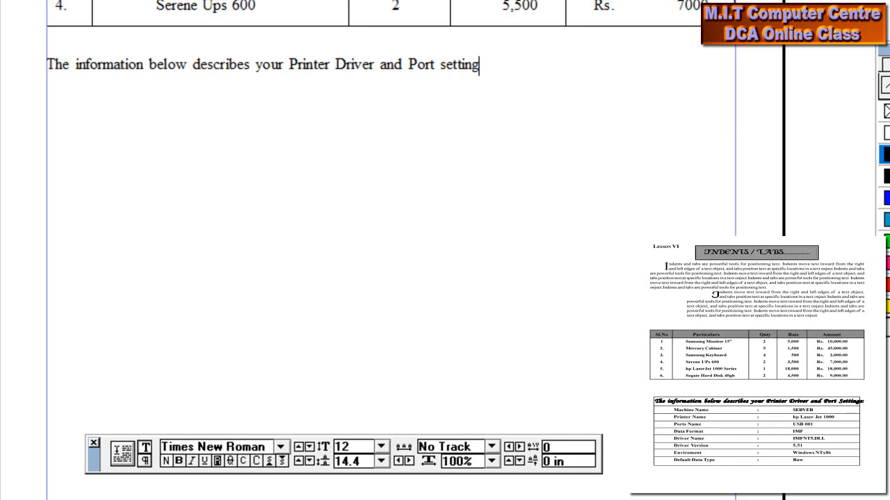
drag(485, 68, 30, 52)
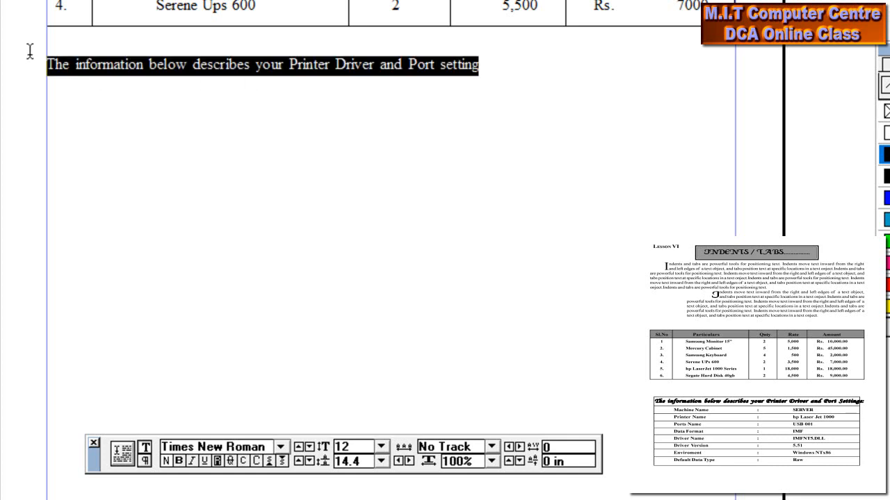
click(526, 72)
- Add a line under the printer information heading reading "Machine name :" and, after a tab, "SERVER"
key(Return)
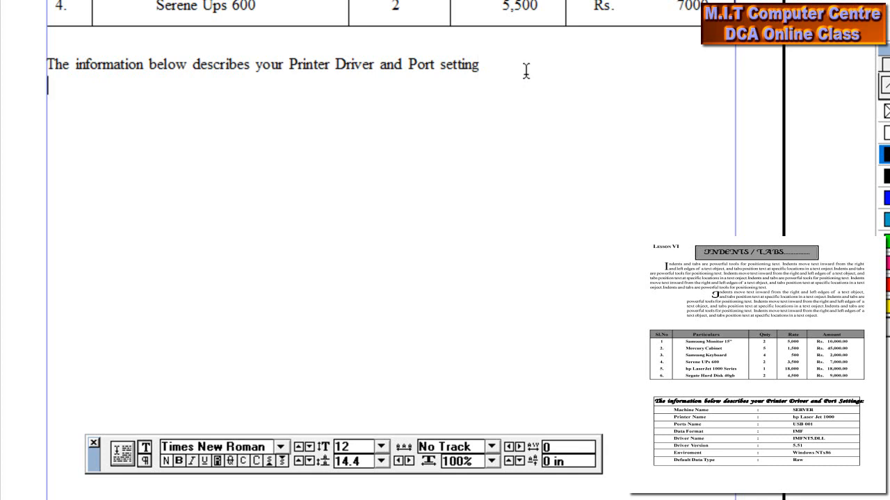
text(Machine )
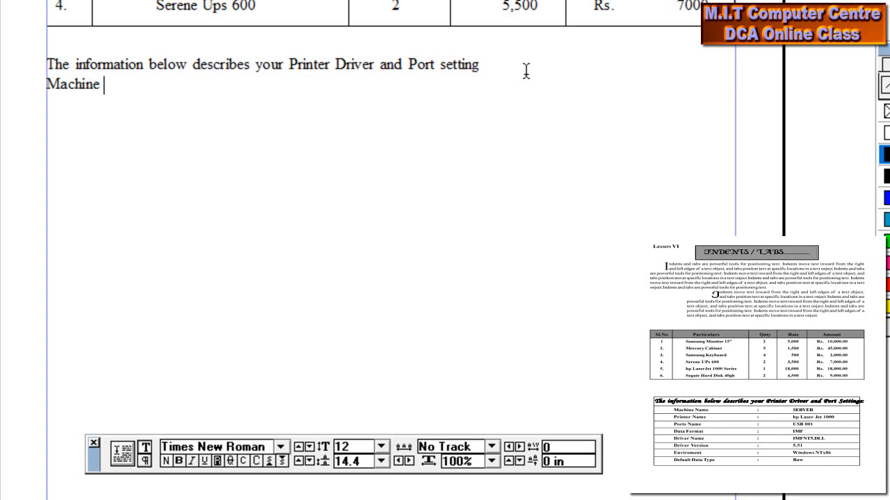
text(name)
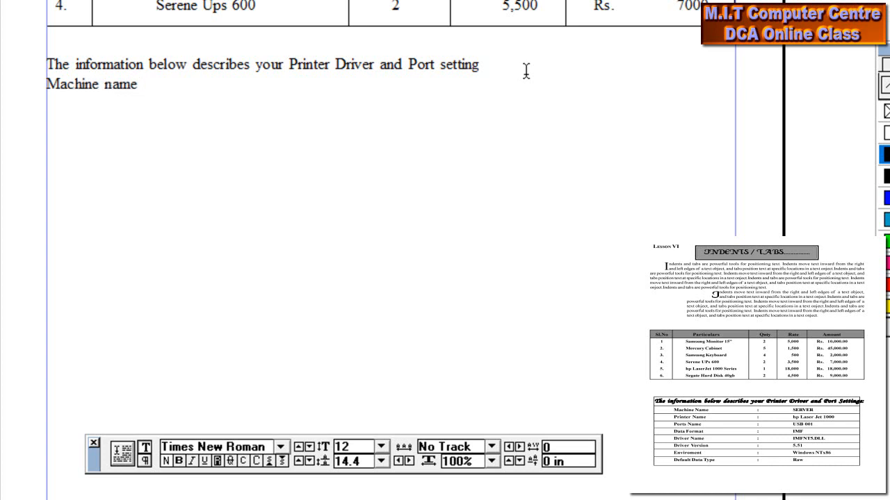
text( :	SERVER)
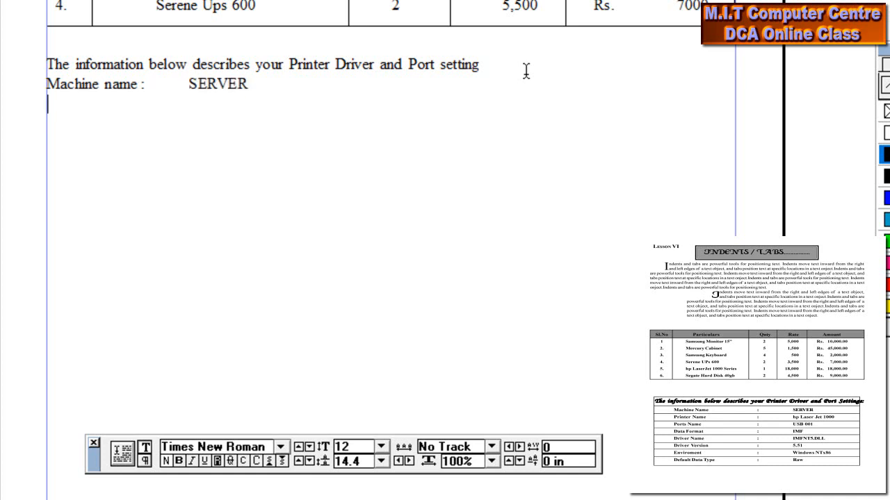
- Add a tab-separated line reading "Printr Name", a colon and "Hp laser jet 1000" below the machine name
key(Return)
text(Printr Name)
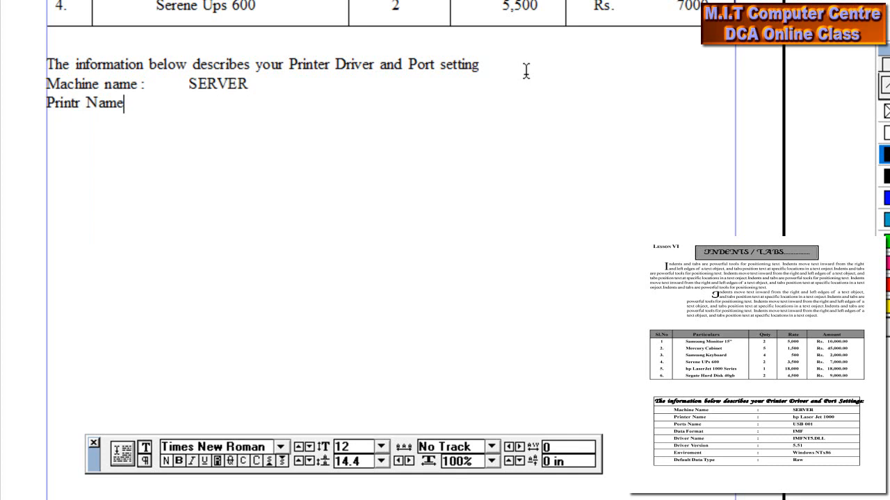
key(Tab)
text(:)
key(Tab)
text(Hp laser jet 1000)
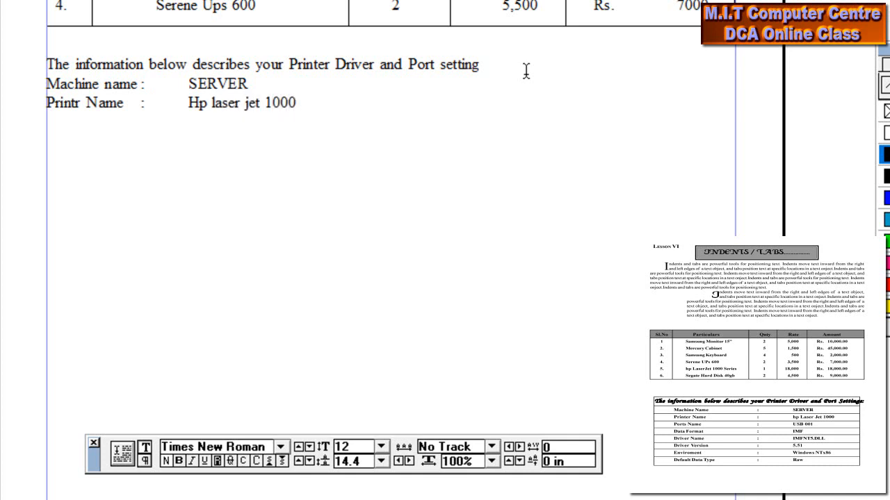
- Add a tab-separated line reading "Port Name", a colon and "USB 001" below the printer name
key(Return)
text(Port N)
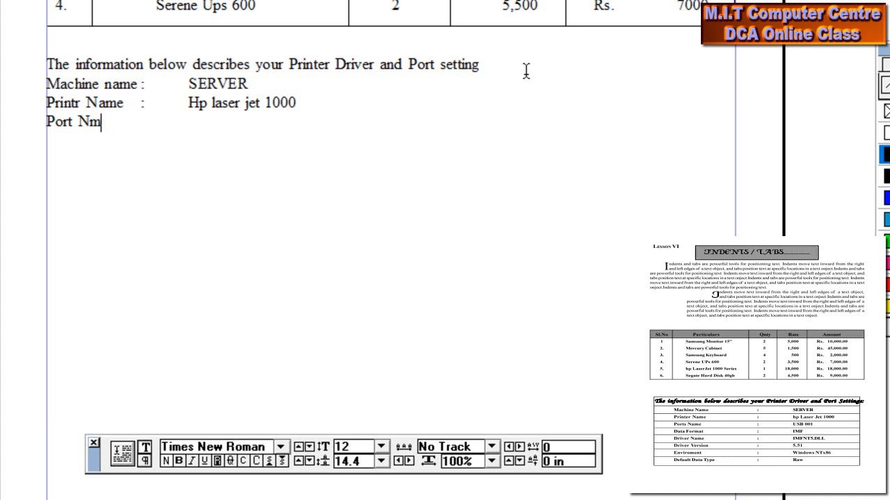
text(ame)
key(Tab)
text(:	USB)
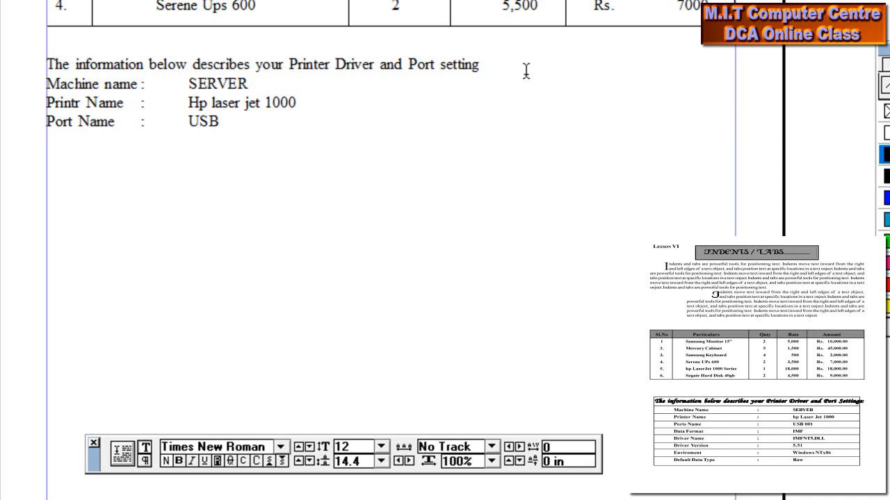
text( 001 )
- Add a tab-separated line reading "Data format", a colon and "IMF" below the port name
text(Dta)
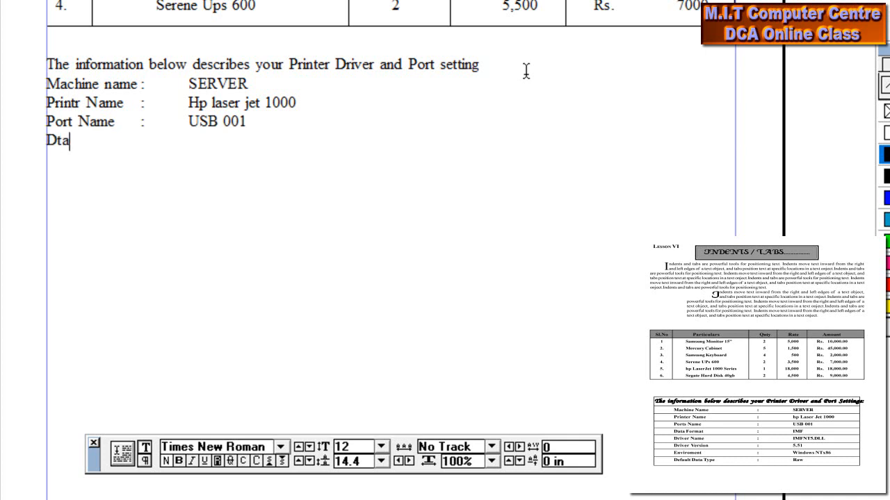
key(BackSpace)
key(BackSpace)
text(ata formaty)
key(BackSpace)
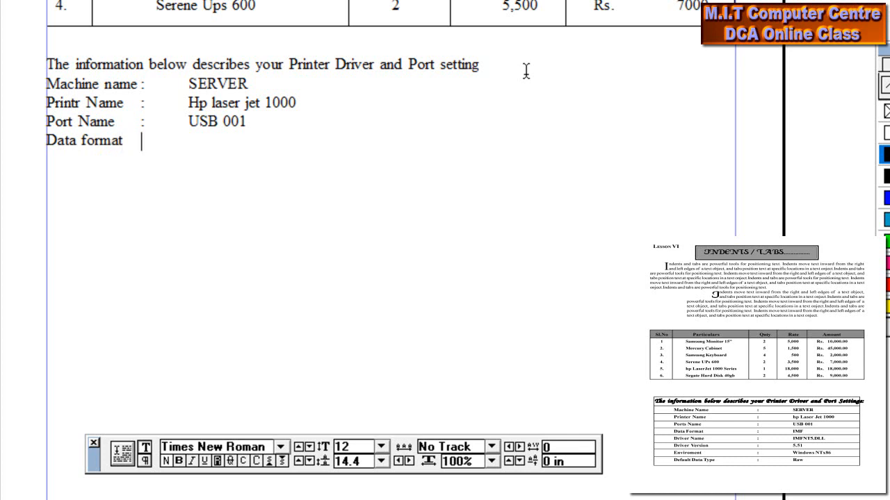
text(:)
key(Tab)
text(IMF)
- Indent the four printer setting lines from Machine name to Data format about 0.6 in from the left margin
drag(226, 139, 31, 89)
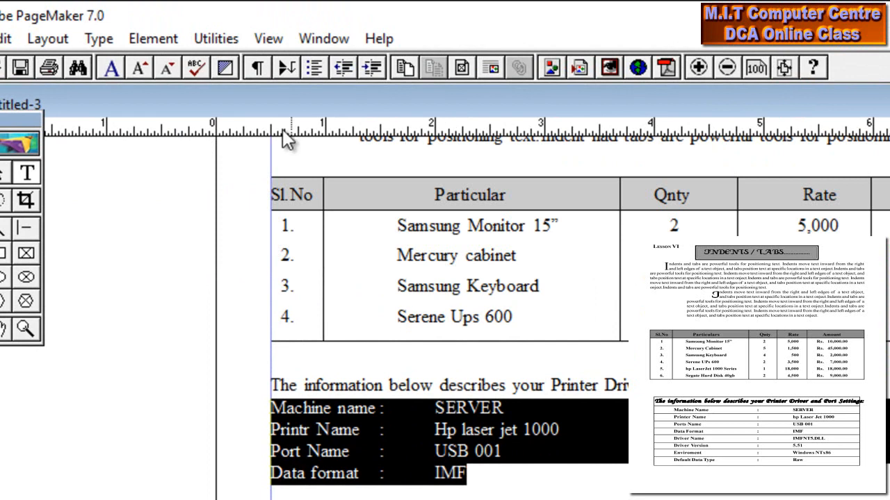
click(112, 38)
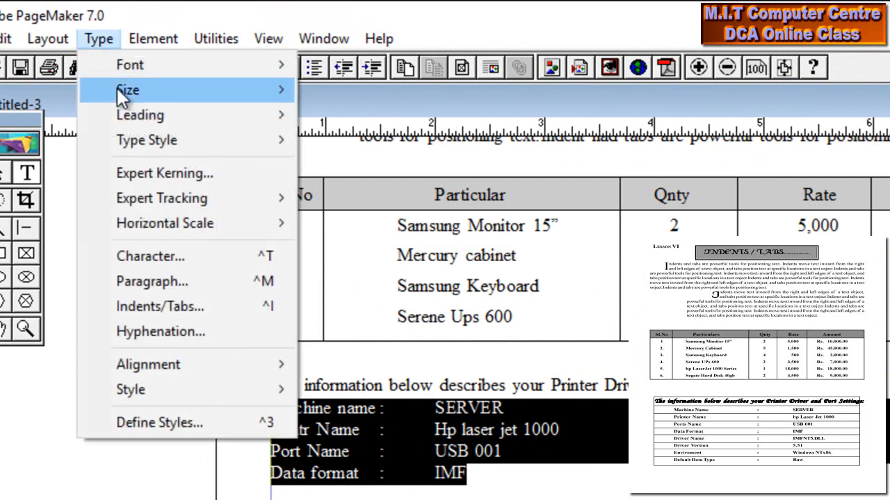
click(136, 307)
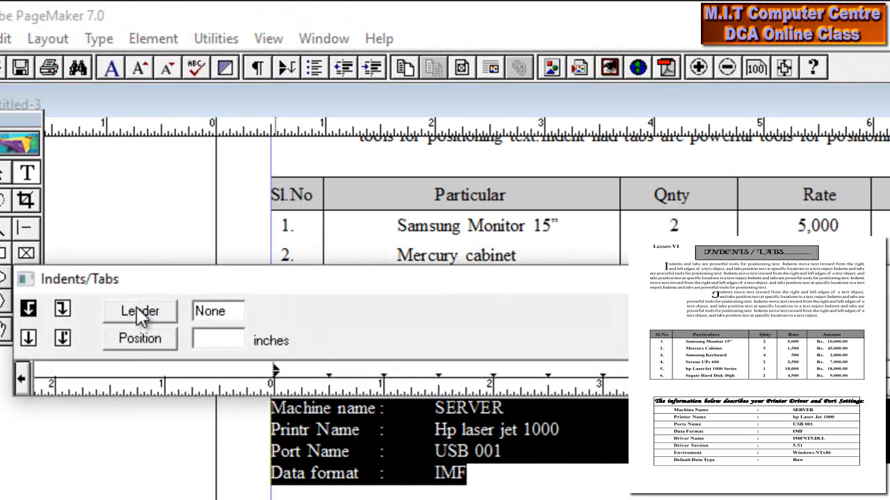
drag(279, 278, 275, 235)
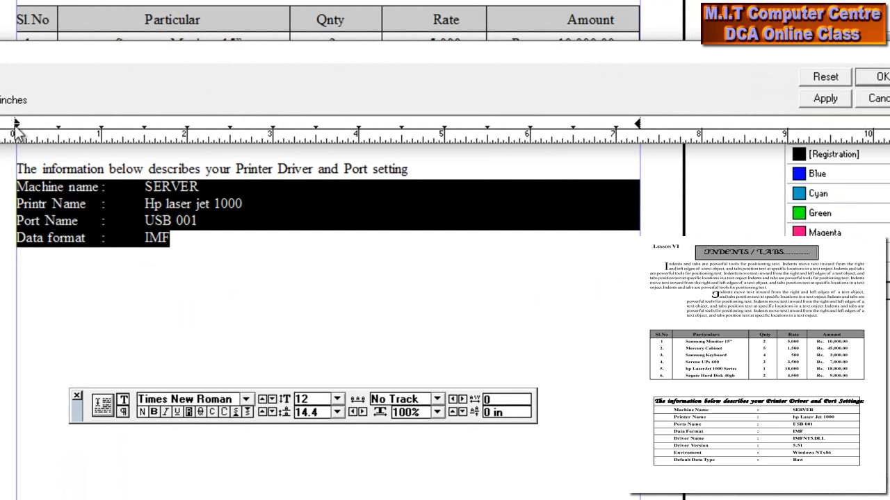
drag(19, 131, 68, 130)
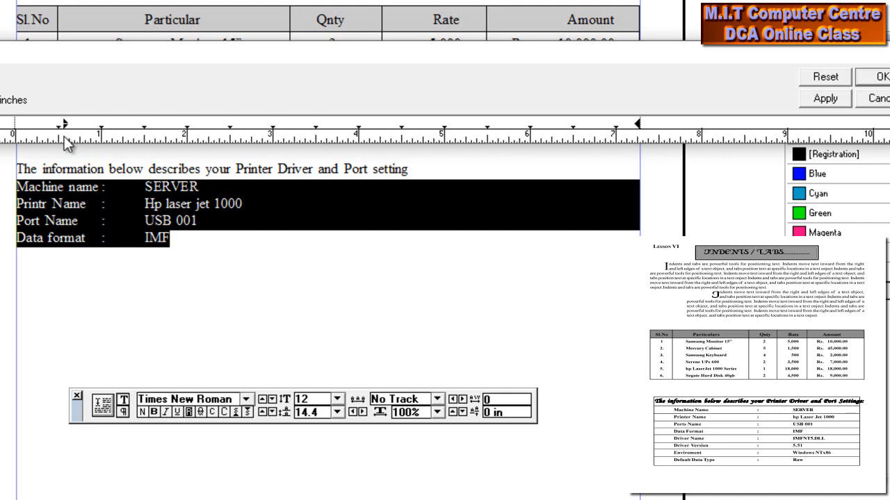
click(824, 98)
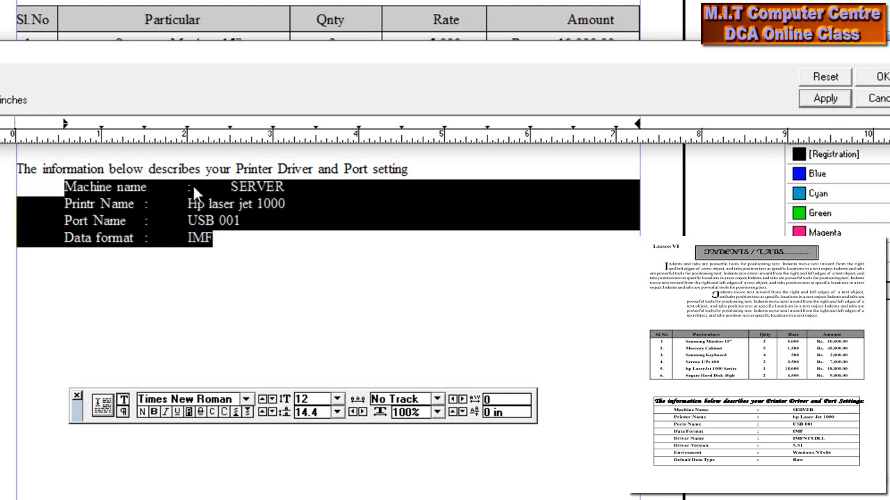
- Add left tab stops at about 2.25 in for the colons and 3.1 in for the values of the printer setting lines
click(209, 131)
click(819, 98)
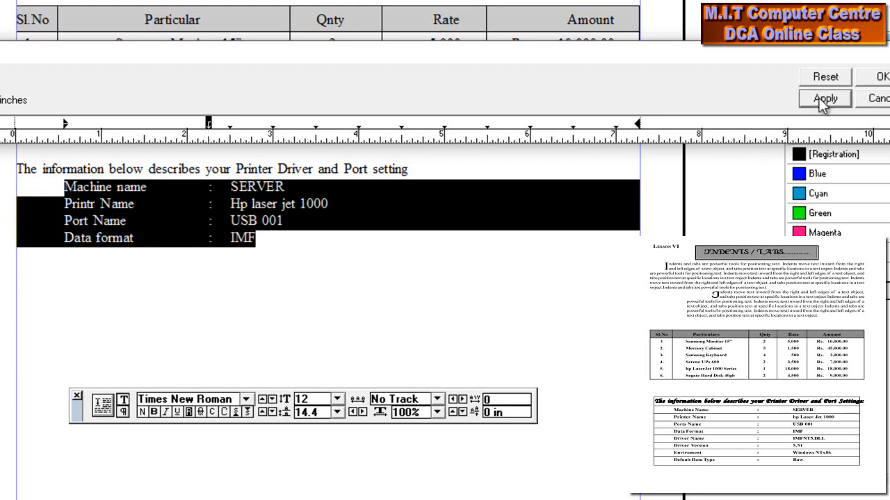
click(277, 127)
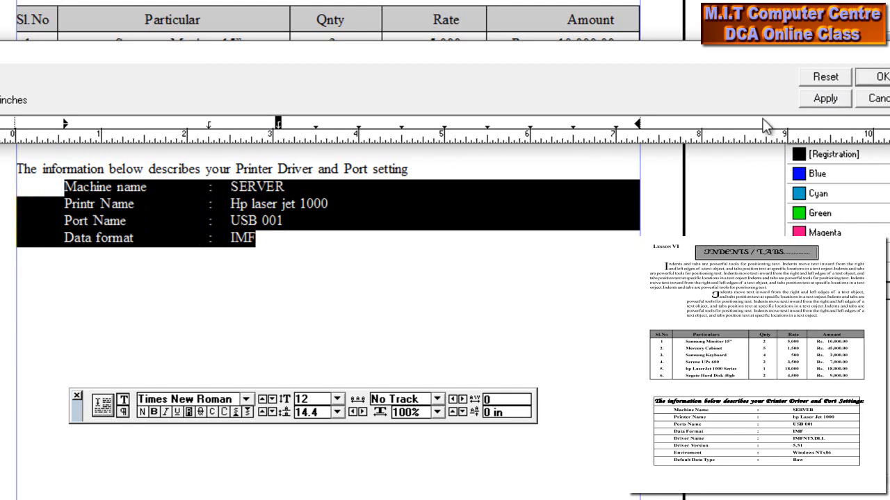
click(841, 99)
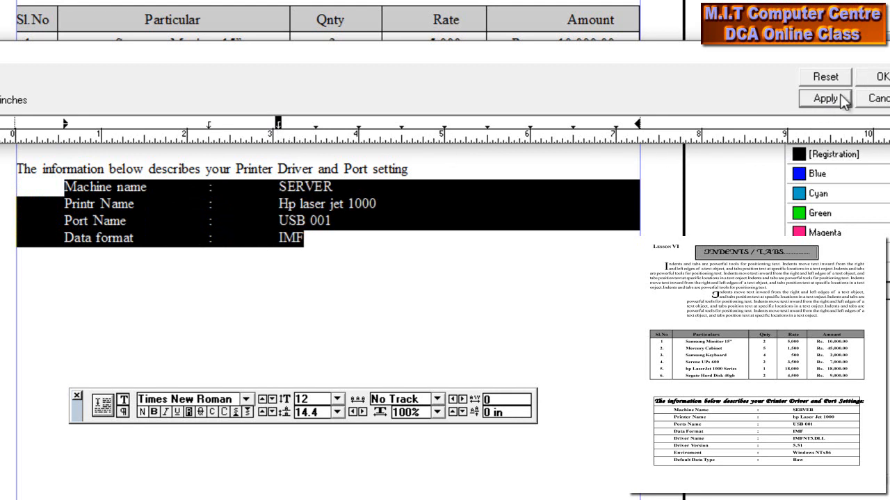
click(882, 78)
click(880, 77)
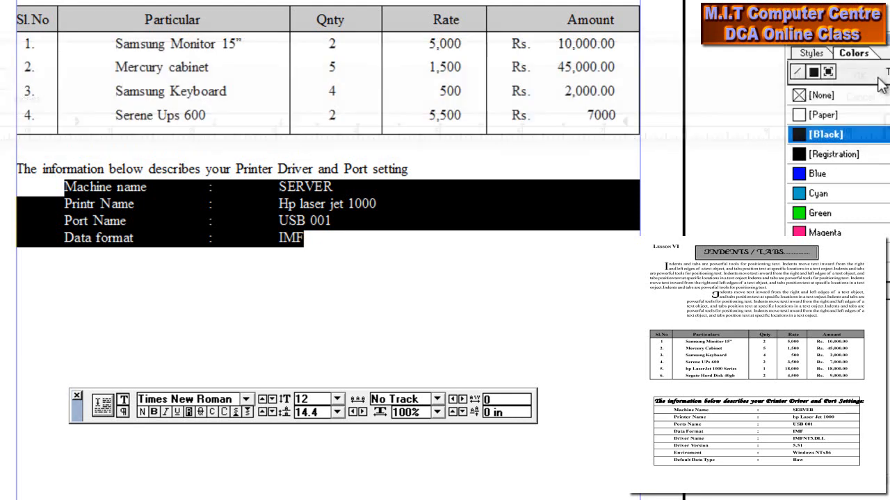
- Set the leading of the printer information heading and its four setting lines to 18
drag(306, 244, 3, 166)
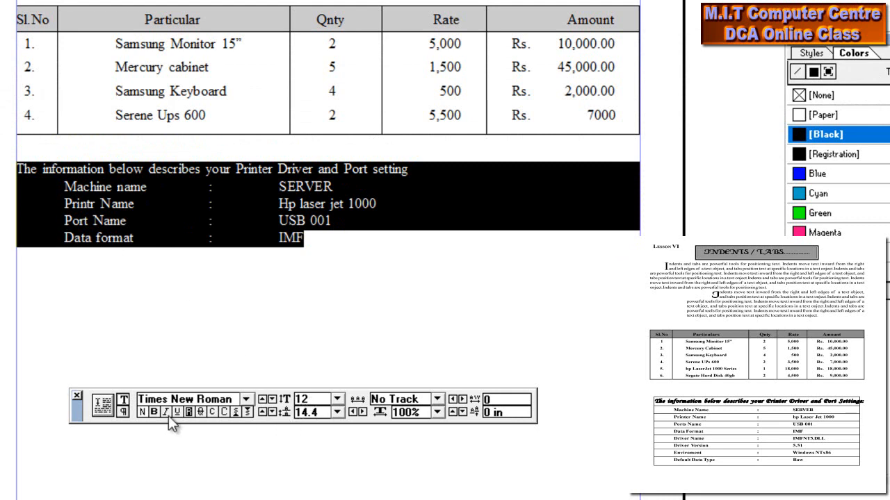
click(338, 411)
scroll(335, 444, down, 2)
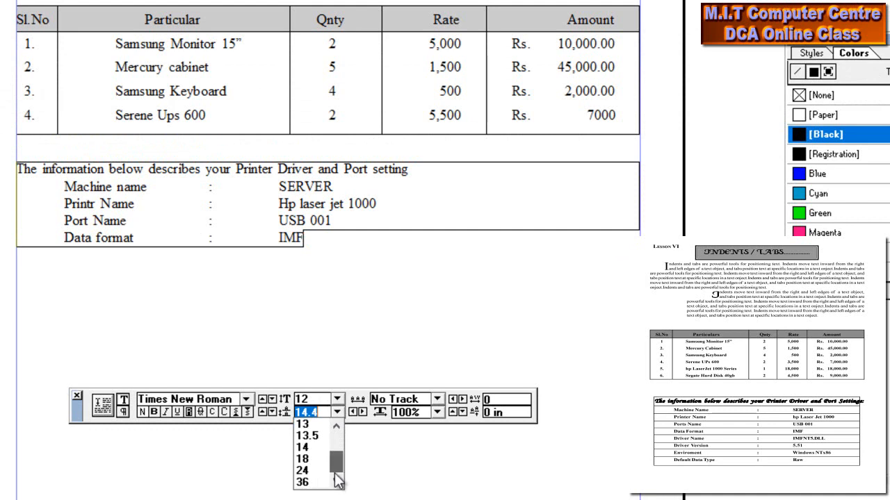
click(306, 458)
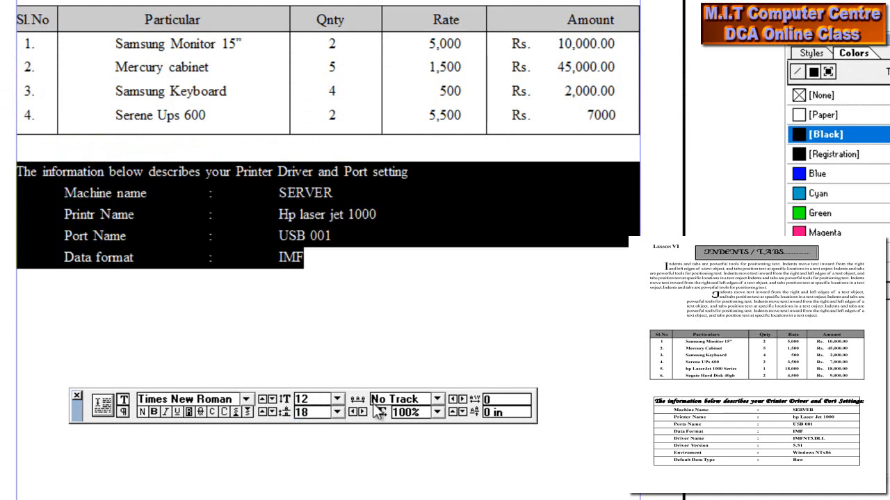
click(405, 343)
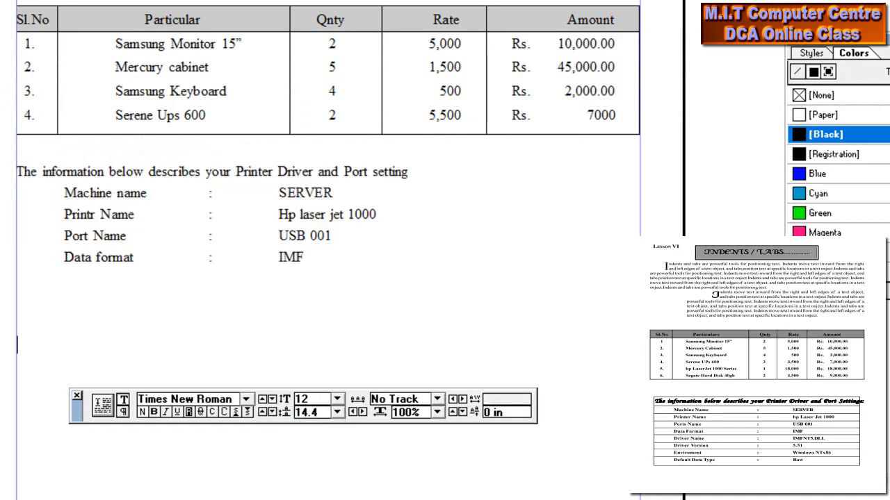
- Draw a rectangle about 5.82 in wide and 1.46 in high around the printer information block
click(0, 152)
mouse_move(17, 162)
mouse_down()
mouse_move(525, 449)
mouse_move(531, 370)
mouse_move(522, 340)
mouse_up()
drag(515, 325, 516, 286)
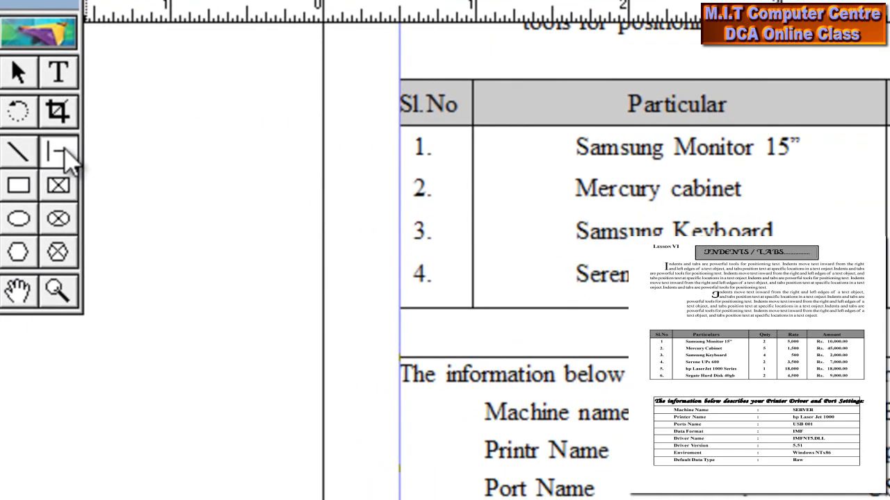
- Draw a horizontal constrained line about 5.81 in long across the box, just below the printer information heading
click(58, 150)
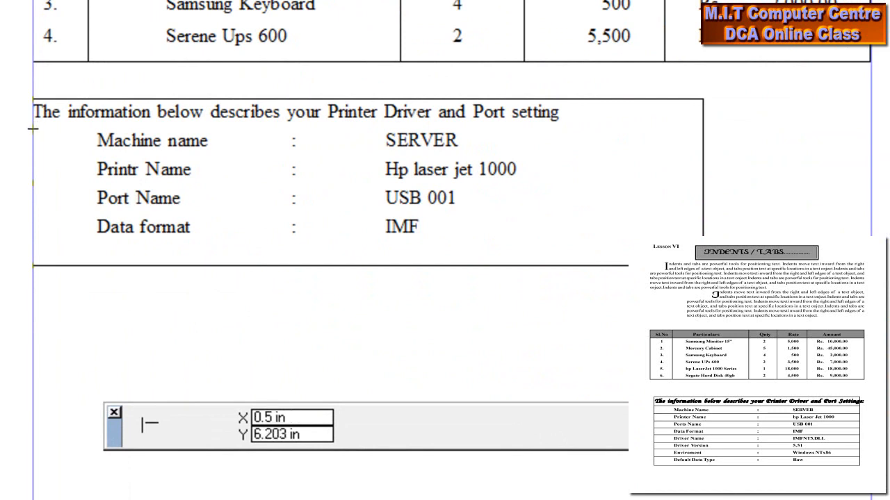
mouse_move(33, 127)
mouse_down()
mouse_move(711, 123)
mouse_move(703, 126)
mouse_up()
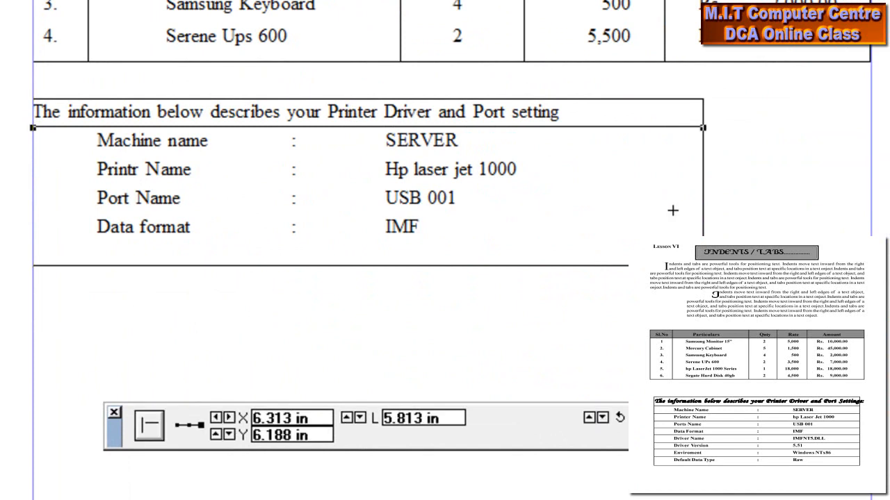
key(Up)
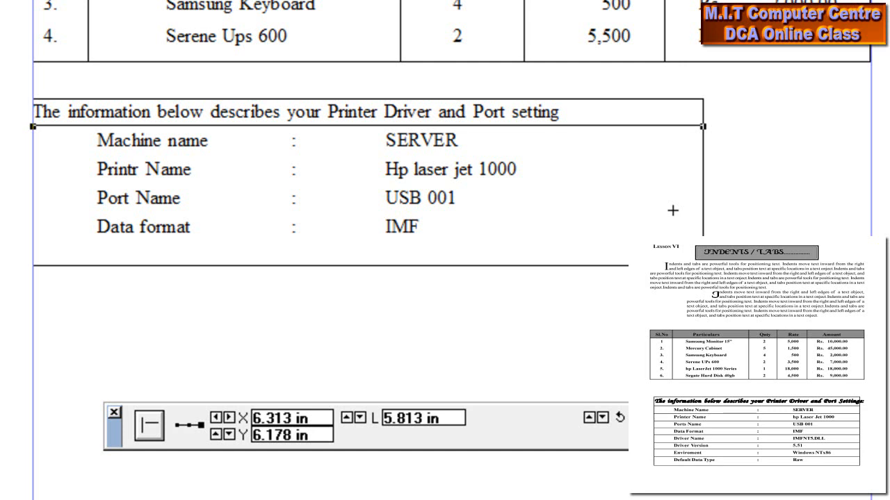
- Duplicate the divider line and align the copy with the box between the Machine name and Printr Name rows, at about Y 6.42 in
key(ctrl+v)
key(Down)
key(Down)
key(Down)
key(Down)
key(Down)
key(Down)
key(Down)
key(Down)
key(Down)
key(Down)
key(Down)
key(Down)
key(Down)
key(Down)
key(Down)
key(Down)
key(Down)
key(Down)
key(Down)
key(Down)
key(Left)
key(Left)
key(Left)
key(Left)
key(Left)
key(Up)
key(Right)
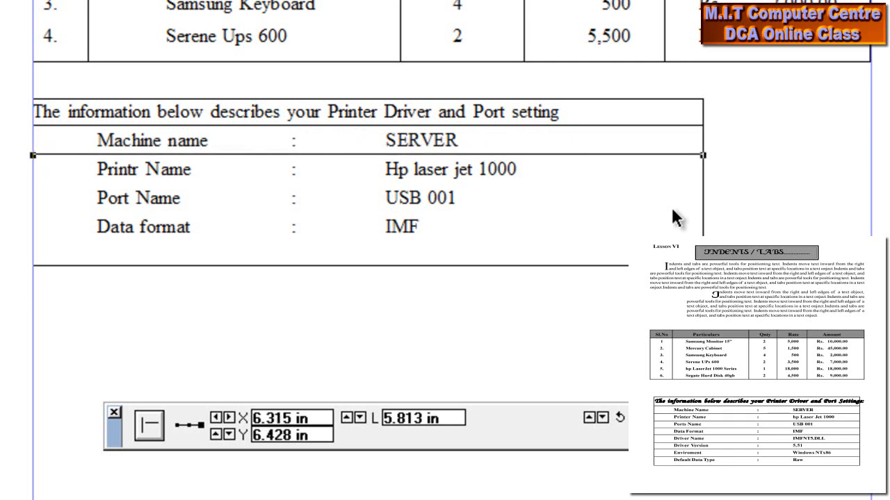
key(Up)
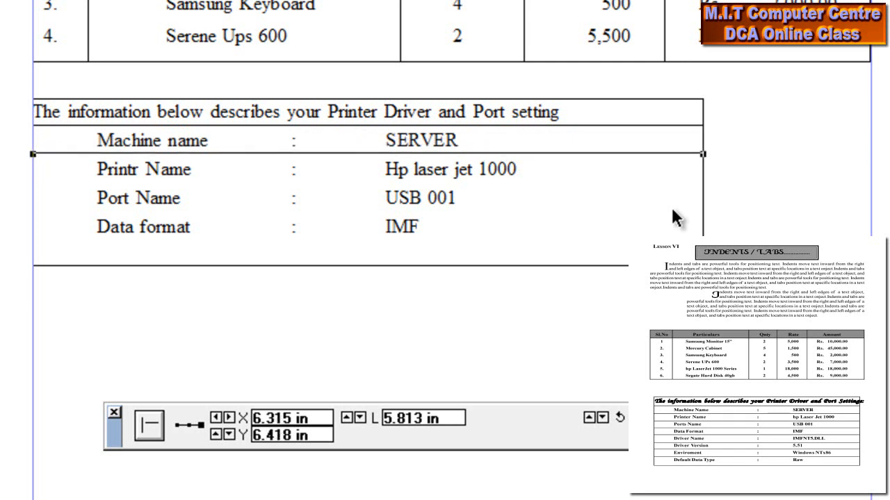
- Paste another divider line and align it with the box between the Printr Name and Port Name rows, at about Y 6.68 in
key(ctrl+v)
key(Down)
key(Down)
key(Down)
key(Down)
key(Down)
key(Down)
key(Down)
key(Down)
key(Down)
key(Down)
key(Down)
key(Down)
key(Down)
key(Down)
key(Down)
key(Down)
key(Down)
key(Down)
key(Down)
key(Down)
key(Down)
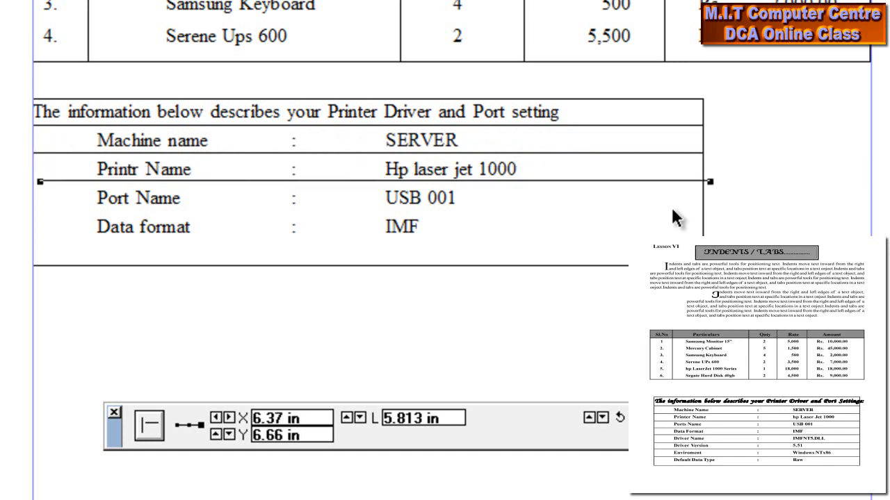
key(Left)
key(Left)
key(Left)
key(Left)
key(Left)
key(Left)
key(Left)
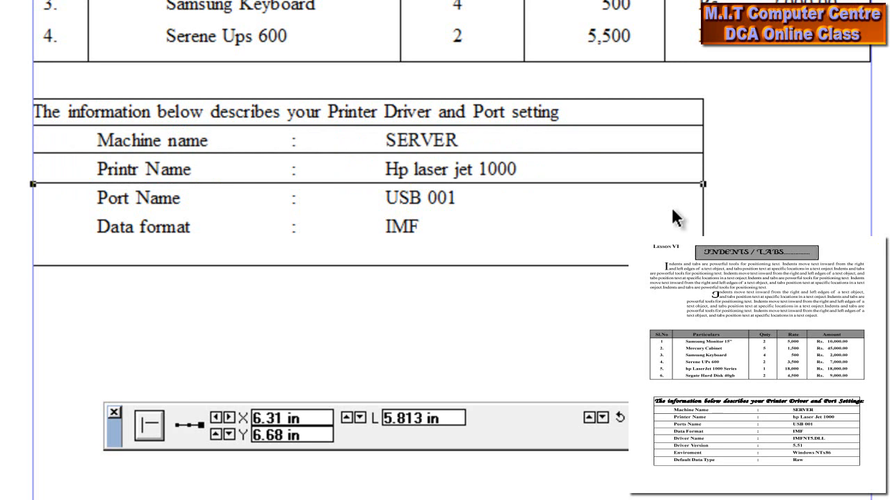
key(Right)
key(Right)
- Paste another divider line and position it between the Port Name and Data format rows, at about Y 6.95 in
key(ctrl+v)
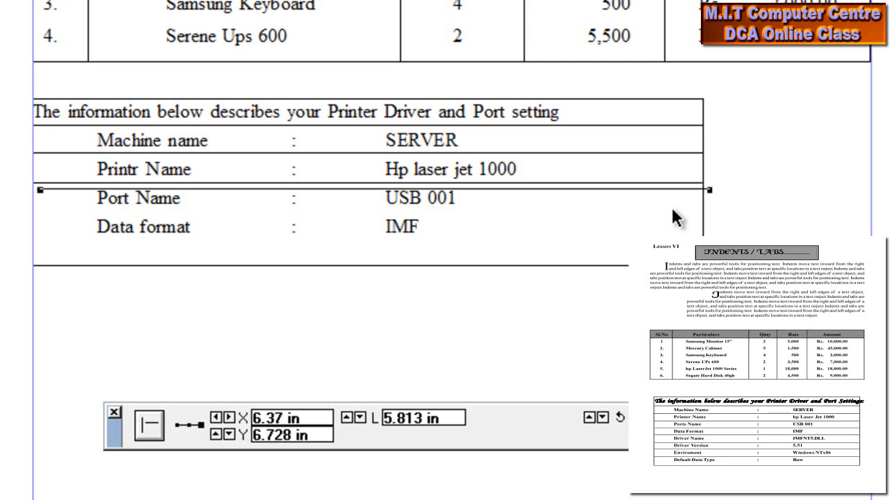
key(Down)
key(Down)
key(Down)
key(Down)
key(Down)
key(Down)
key(Down)
key(Down)
key(Down)
key(Down)
key(Down)
key(Down)
key(Down)
key(Down)
key(Down)
key(Down)
key(Down)
key(Down)
key(Down)
key(Down)
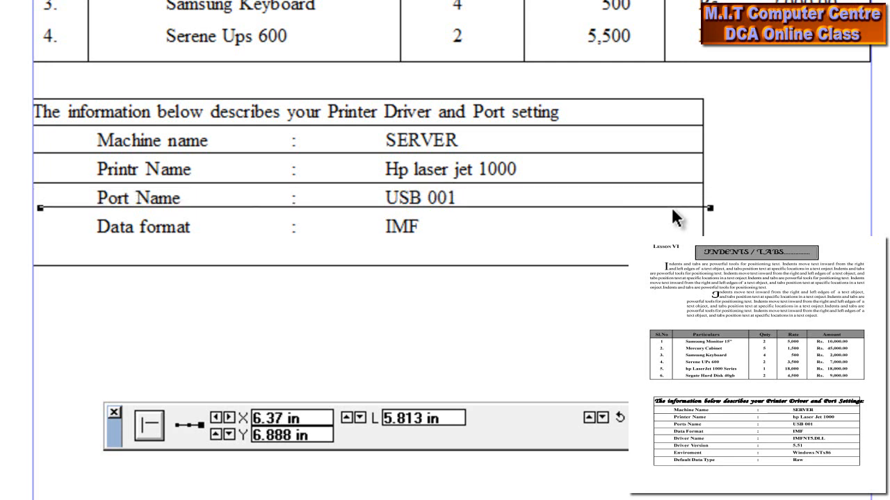
key(Down)
key(Left)
key(Left)
key(Left)
key(Left)
key(Left)
key(Left)
key(Left)
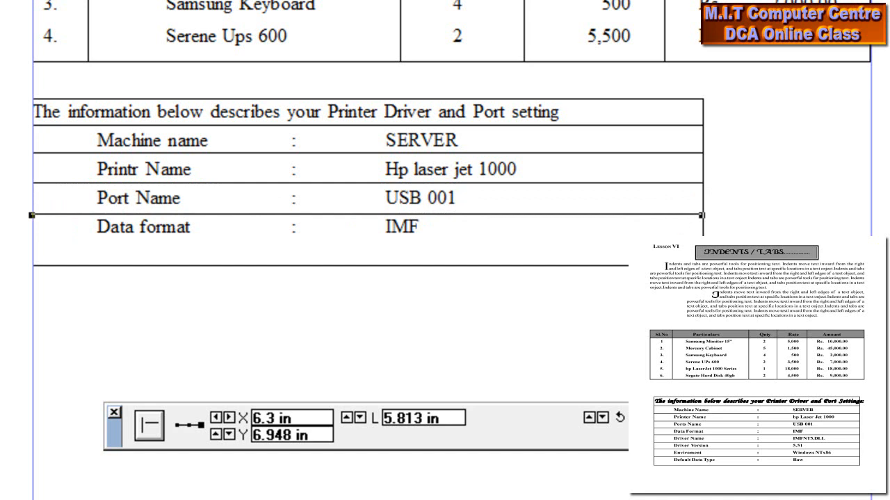
- Shorten the printer information box from its lower edge to a height of about 1.33 in
click(447, 265)
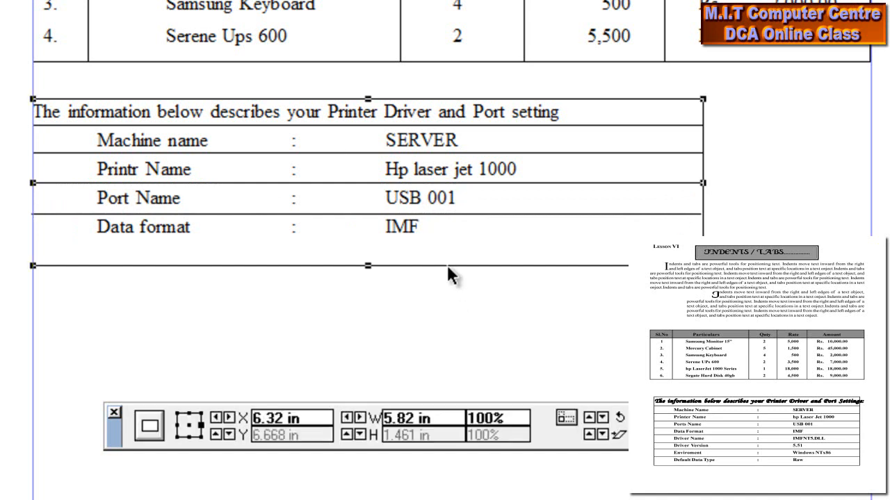
mouse_move(368, 265)
mouse_down()
mouse_move(372, 243)
mouse_move(372, 253)
mouse_up()
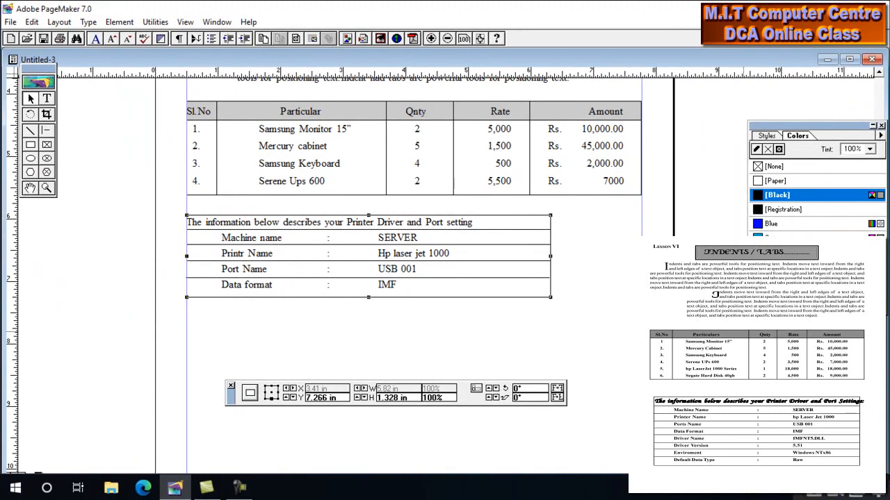
click(663, 332)
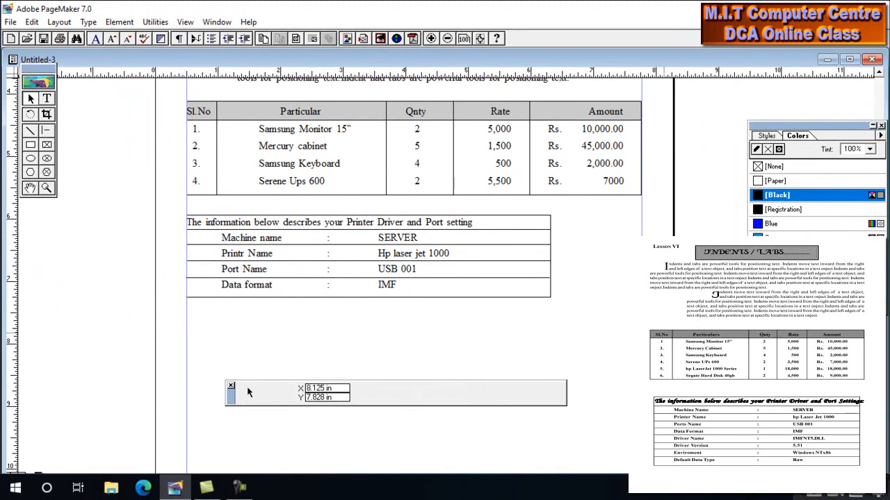